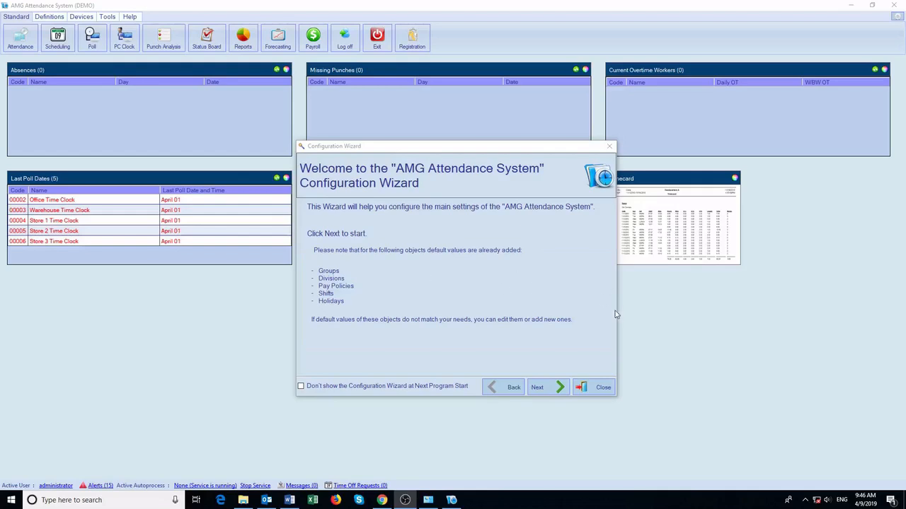
Skip the Configuration Wizard and answer No to both the automatic-backup and backup-now prompts.
left_click(561, 386)
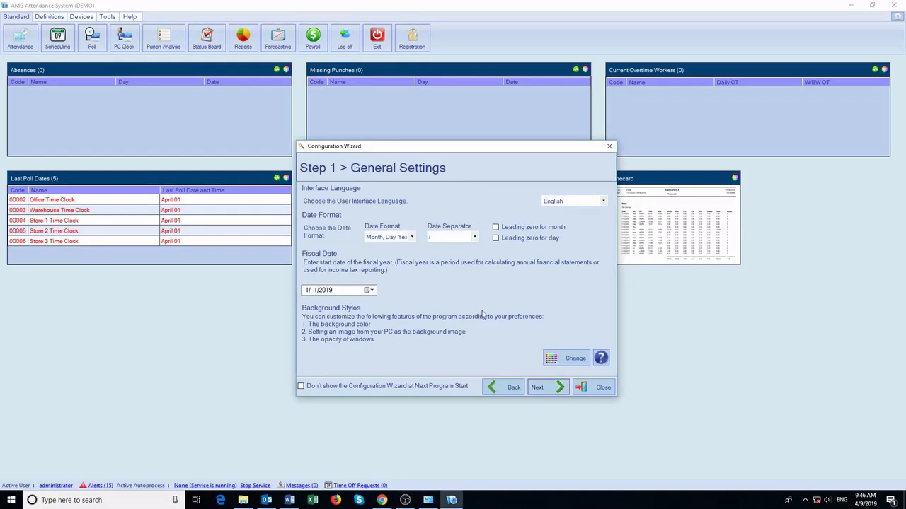
left_click(598, 388)
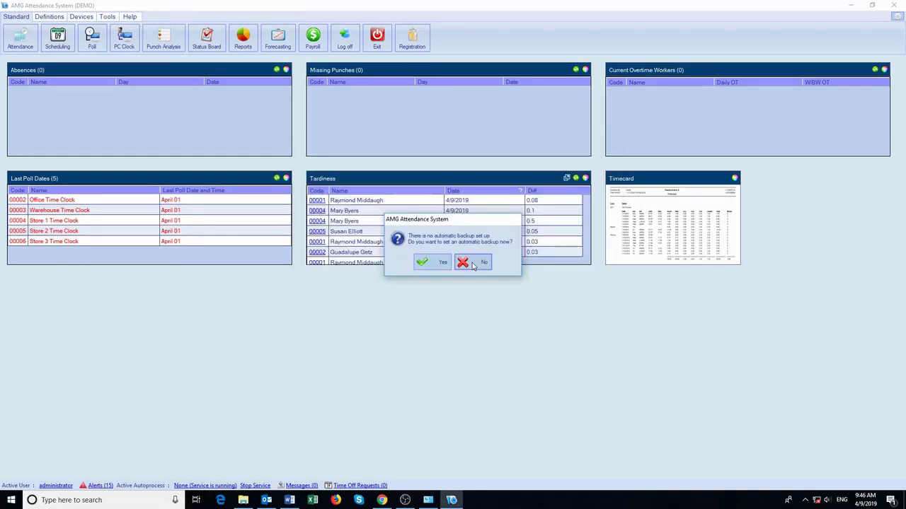
left_click(473, 265)
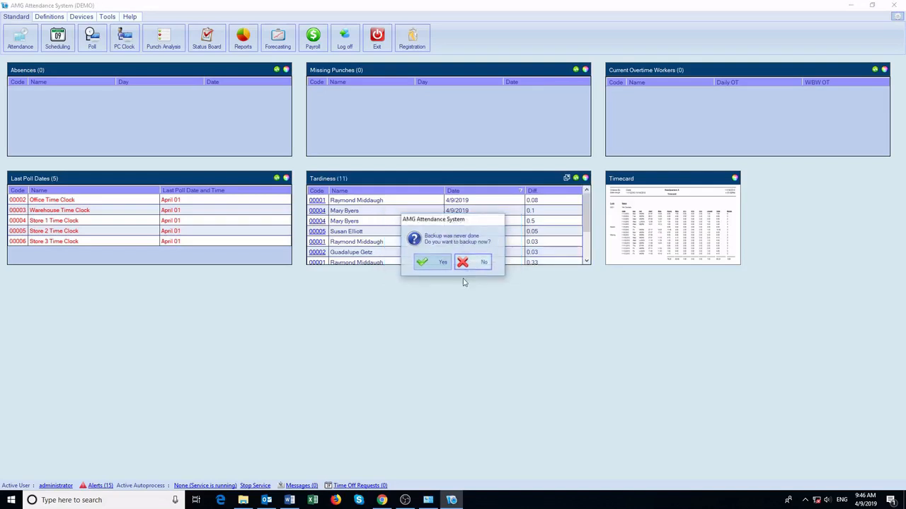
left_click(465, 262)
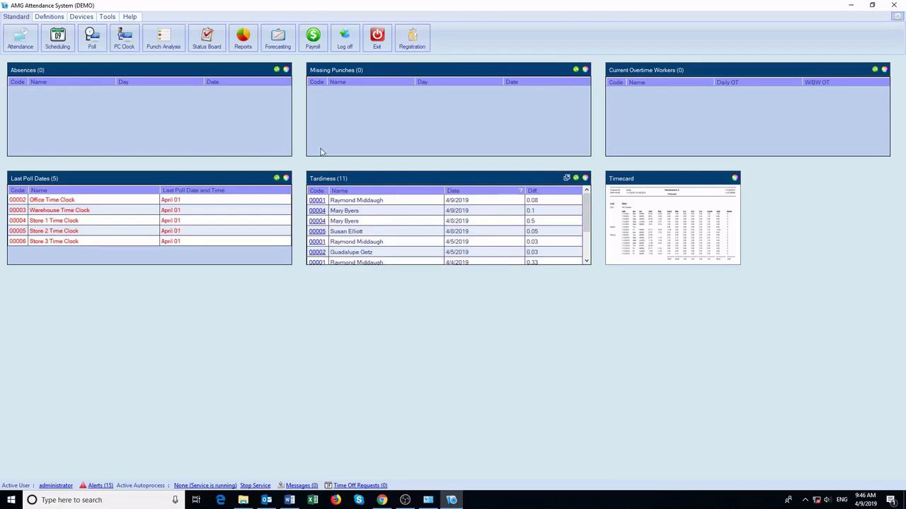
Open the Attendance timecard for employee 00001 from the Tardiness panel.
left_click(316, 201)
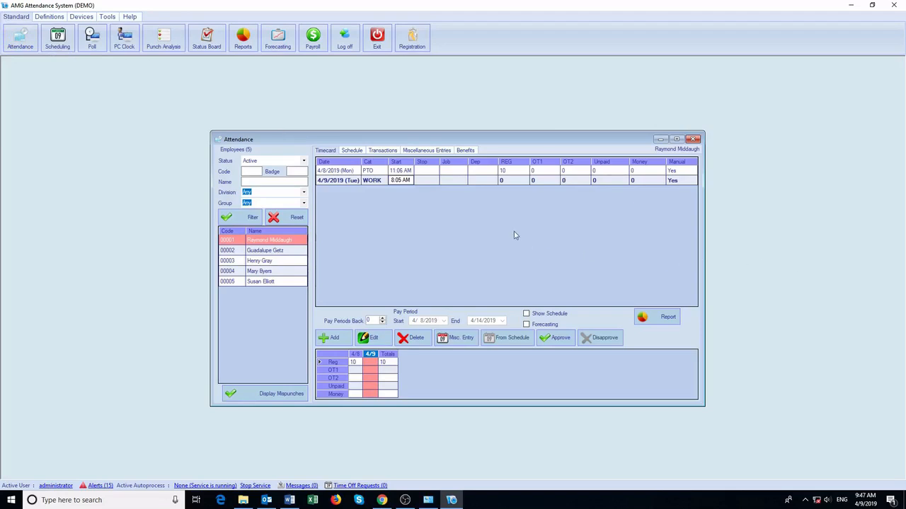
Add a 5:00 PM clock-out to the 4/9 shift, giving 7.75 regular and 1 unpaid hour.
left_click(427, 184)
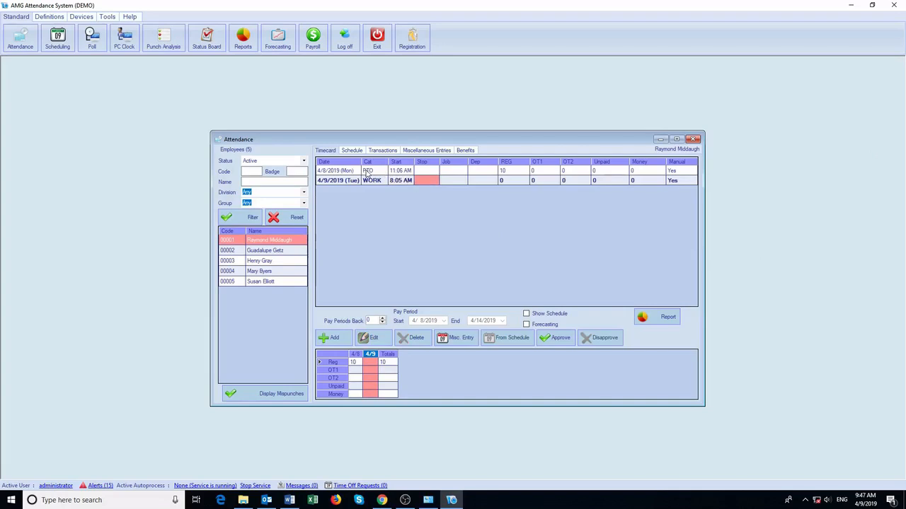
double_click(426, 183)
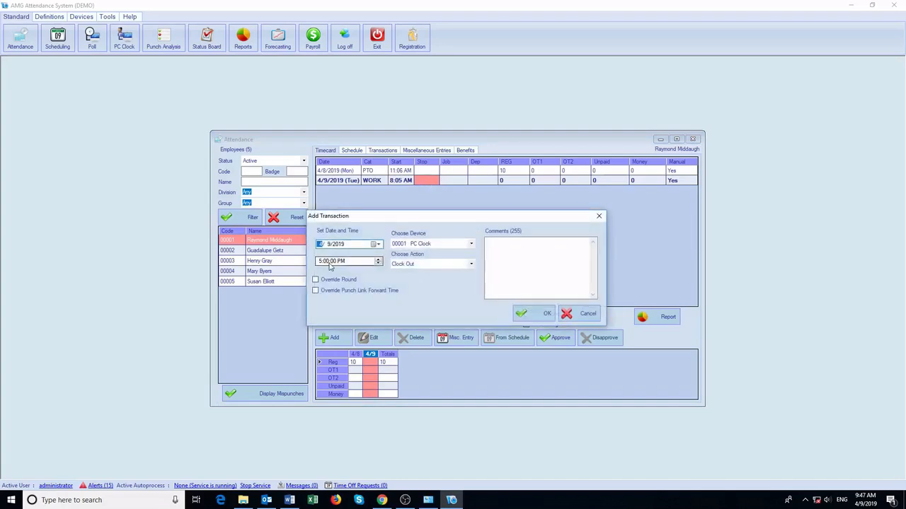
left_click(532, 315)
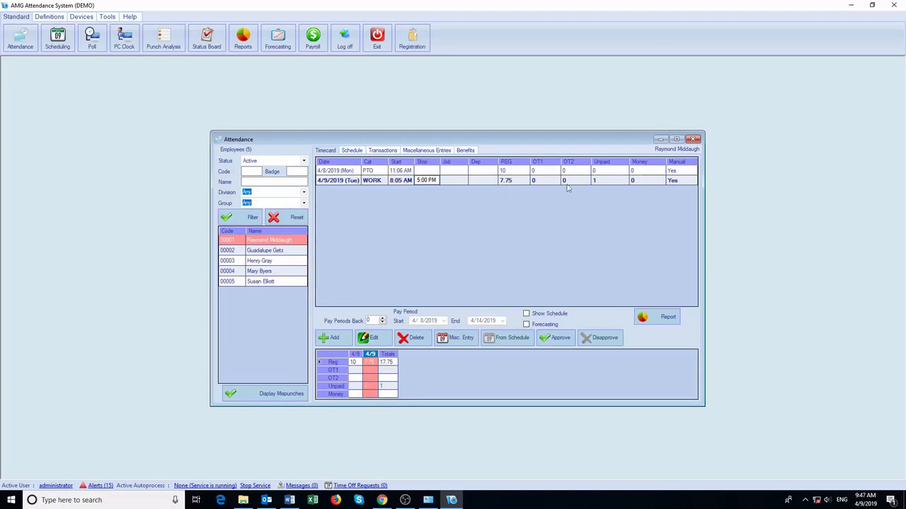
left_click(610, 186)
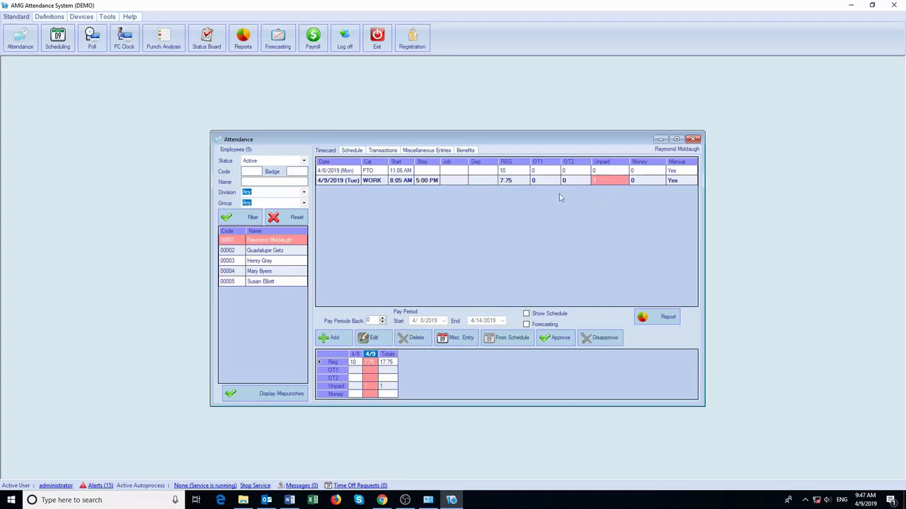
left_click(474, 183)
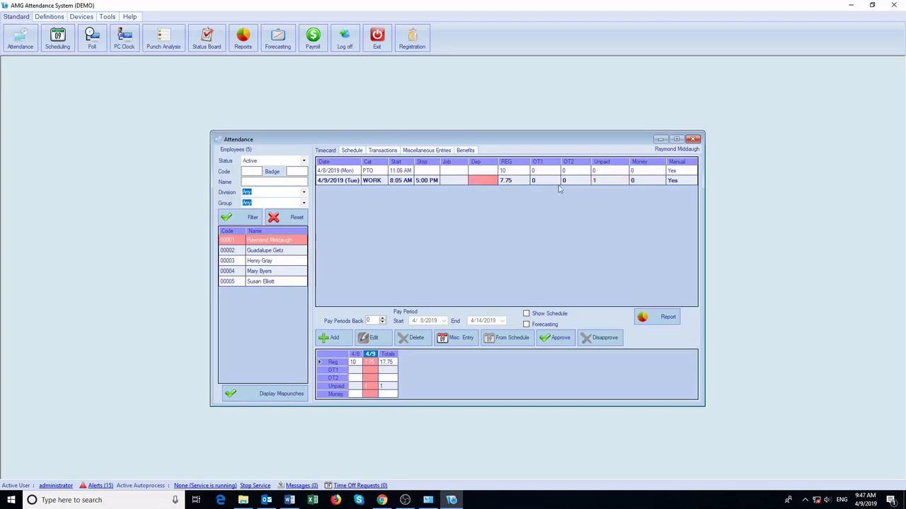
left_click(680, 181)
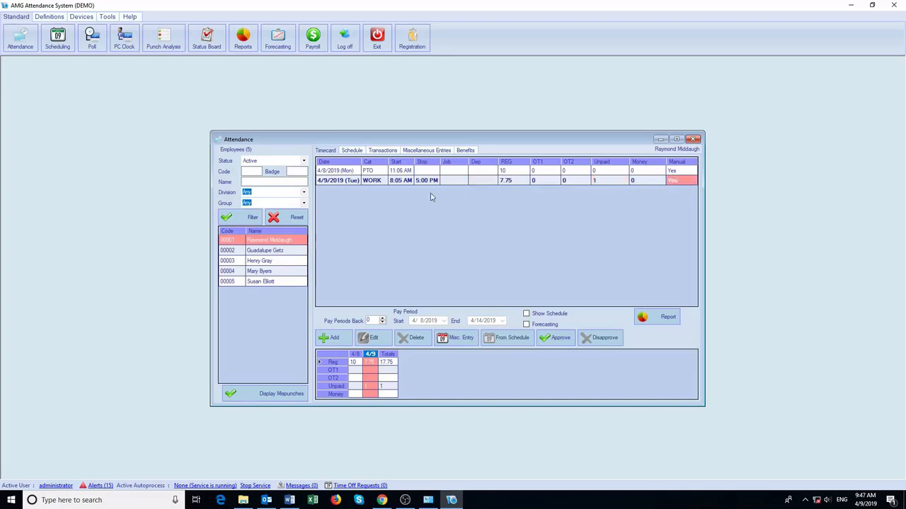
Start and cancel another punch transaction, then display the mispunches list.
left_click(335, 338)
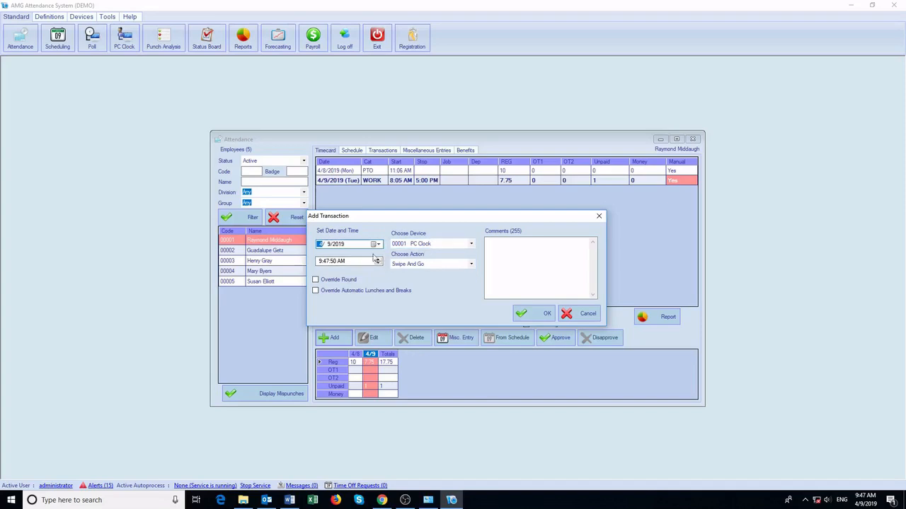
left_click(570, 315)
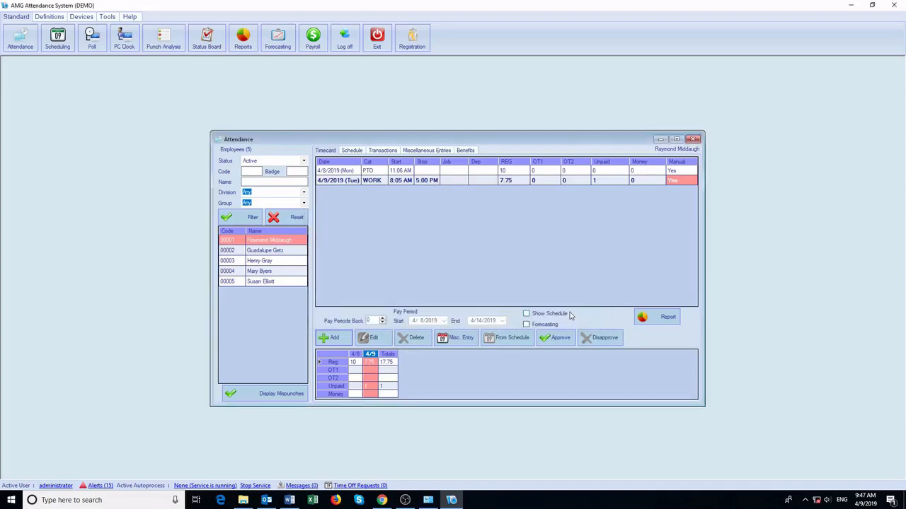
left_click(276, 394)
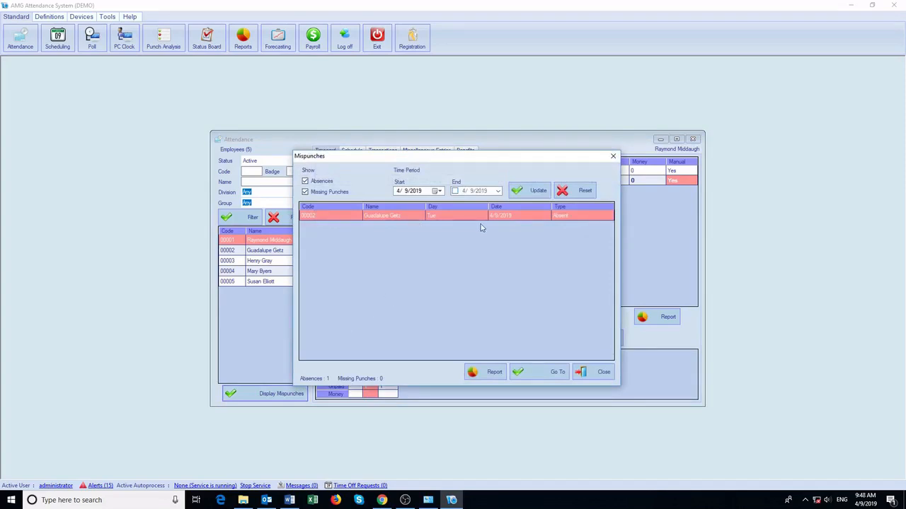
Go to the absent employee's timecard and start a miscellaneous entry for 4/9/2019.
left_click(541, 372)
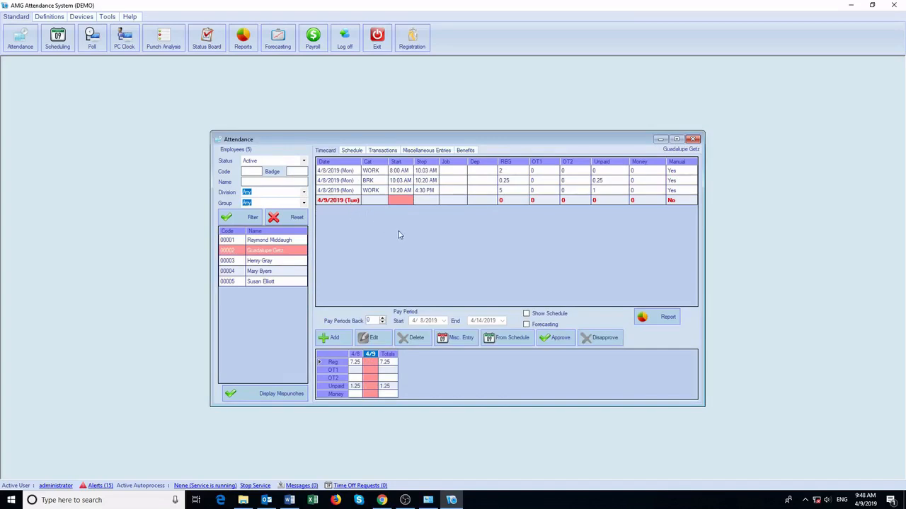
left_click(465, 340)
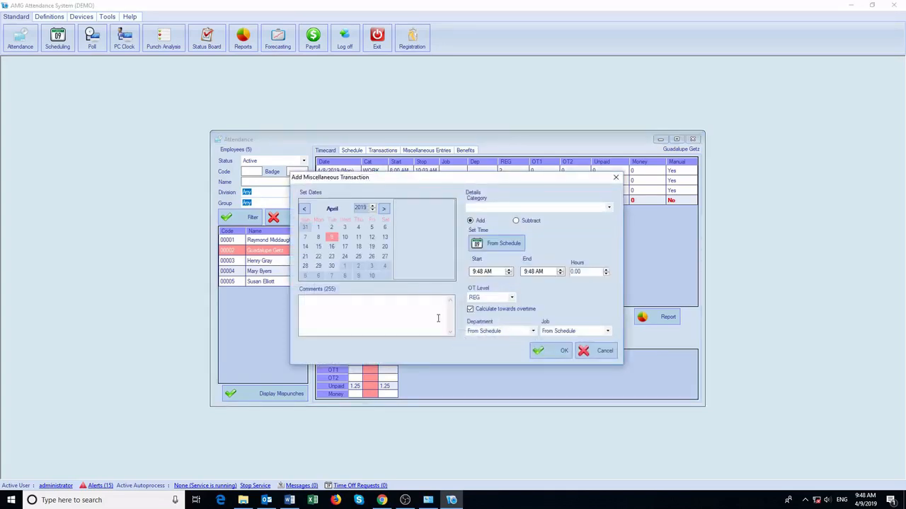
Save an 8-hour SICK - PAID entry for 4/9 from the schedule, deducting unpaid breaks, then list miscellaneous entries.
left_click(570, 209)
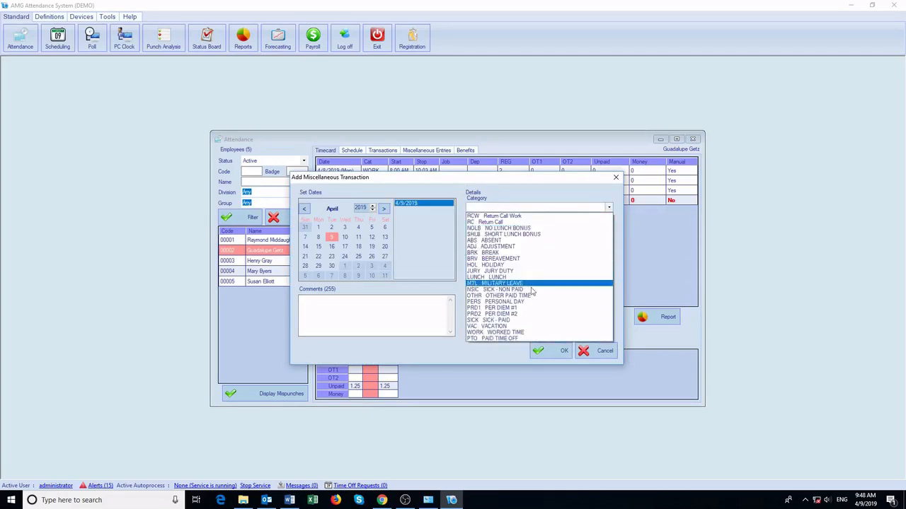
left_click(516, 320)
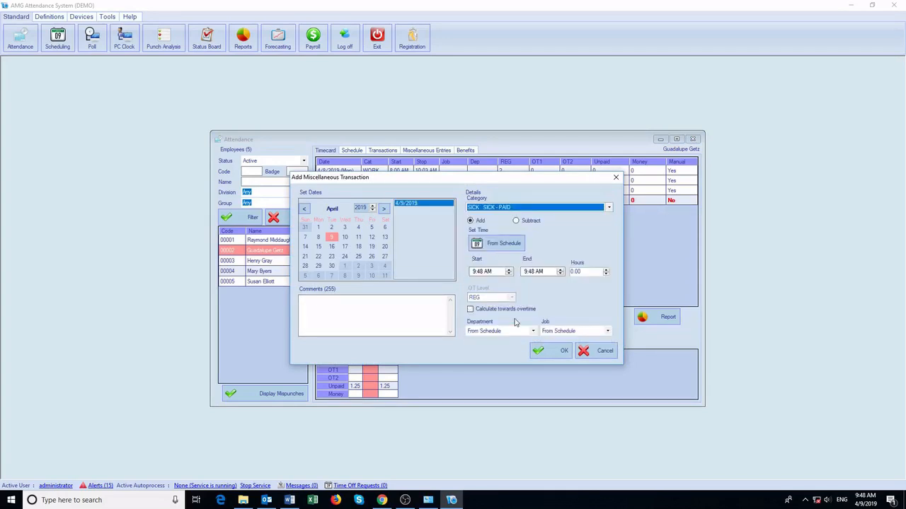
left_click(506, 248)
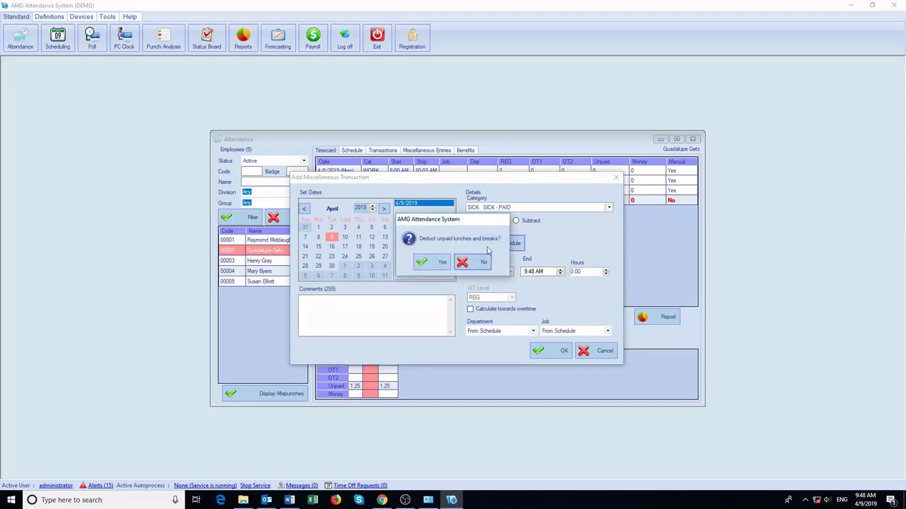
left_click(439, 262)
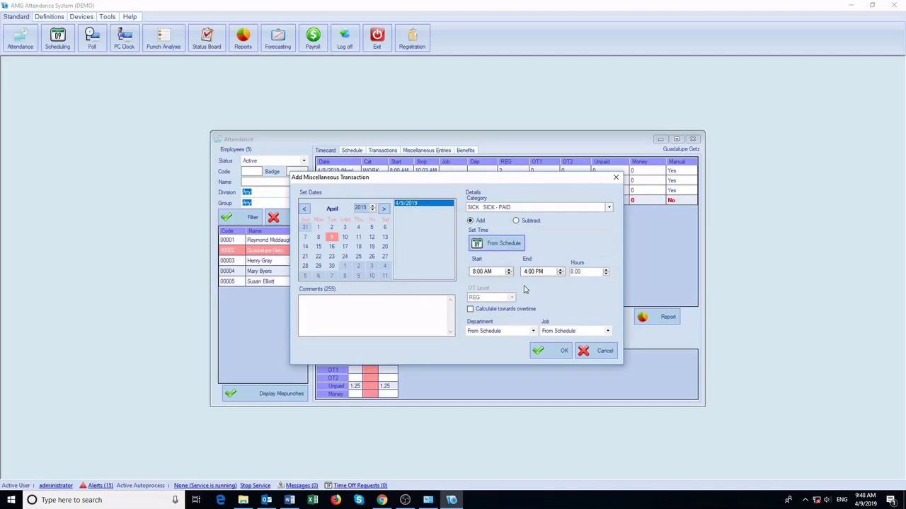
left_click(541, 350)
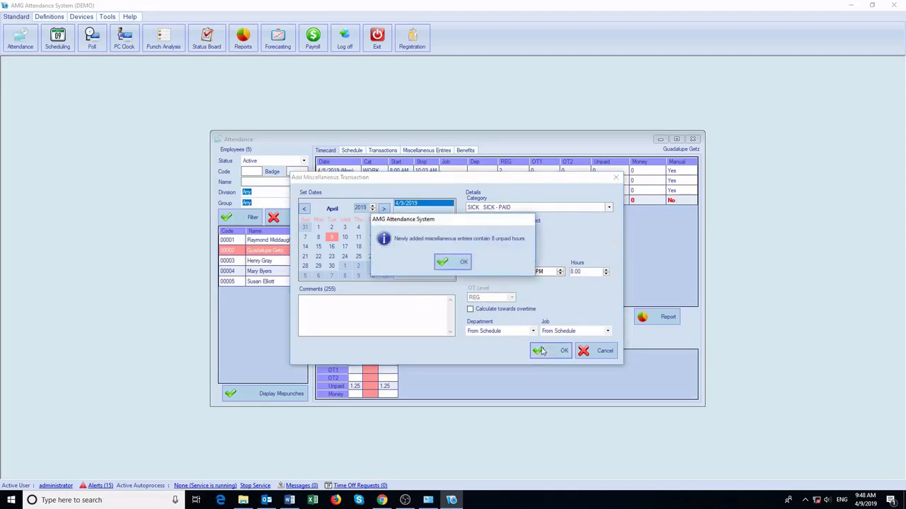
left_click(455, 263)
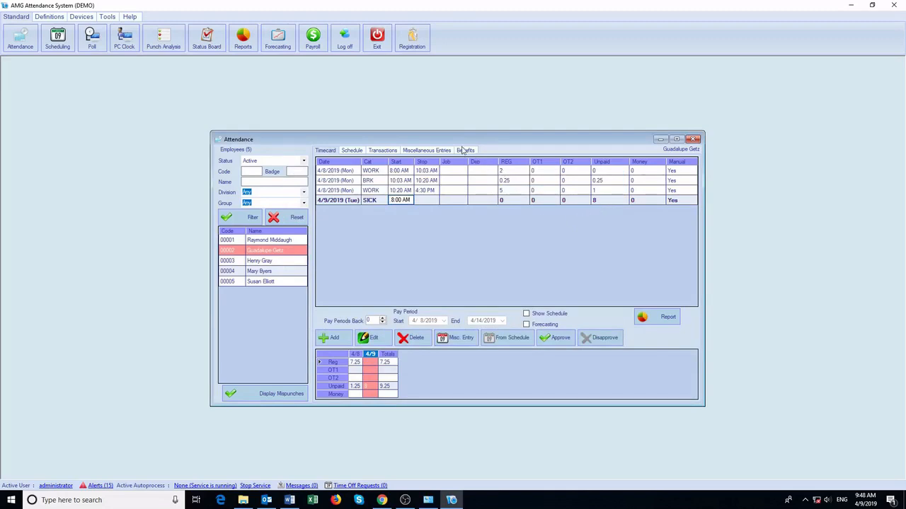
left_click(427, 150)
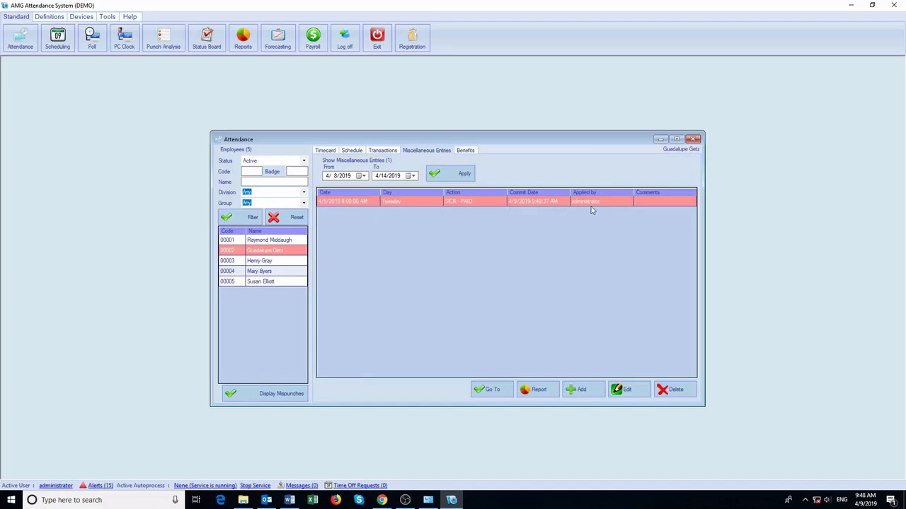
Check the SICK, VAC and PTO balances and view the VAC details showing 80 hours left.
left_click(471, 151)
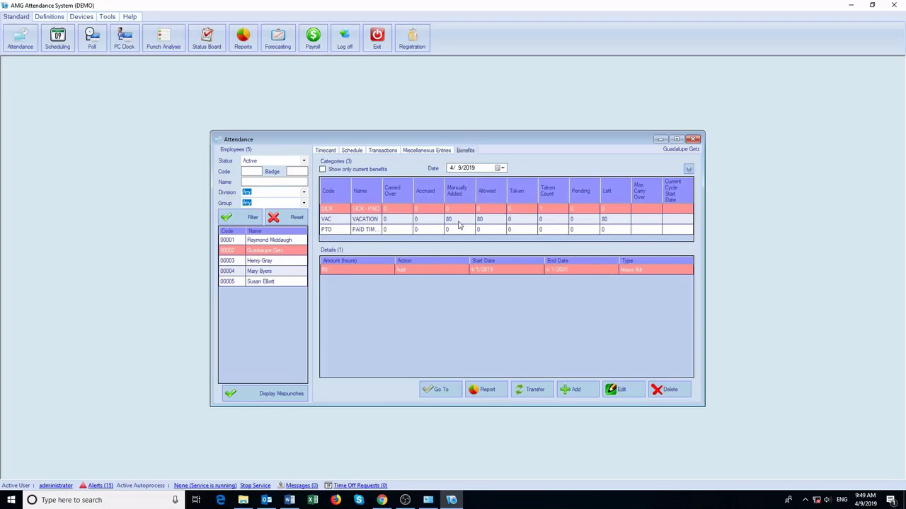
left_click(483, 223)
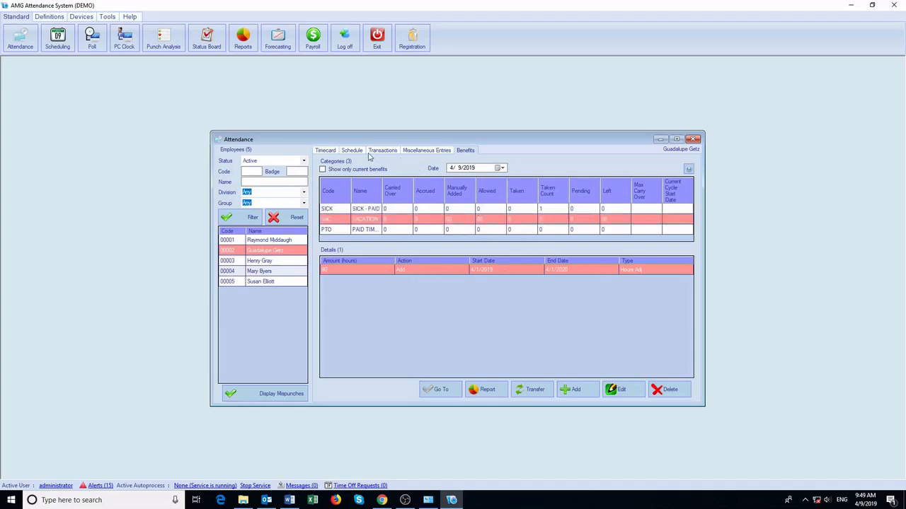
Inspect the April 8 schedule details without changes, view punch transactions, and return to the timecard.
left_click(356, 152)
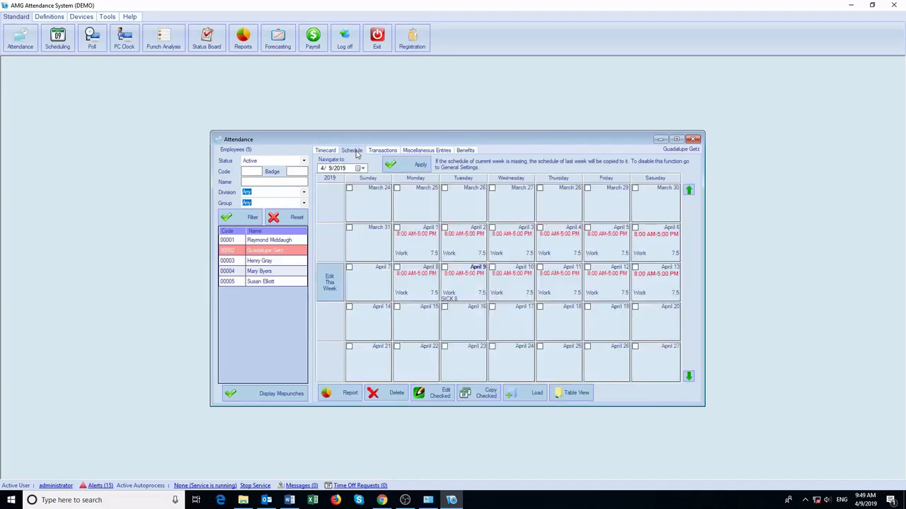
left_click(416, 287)
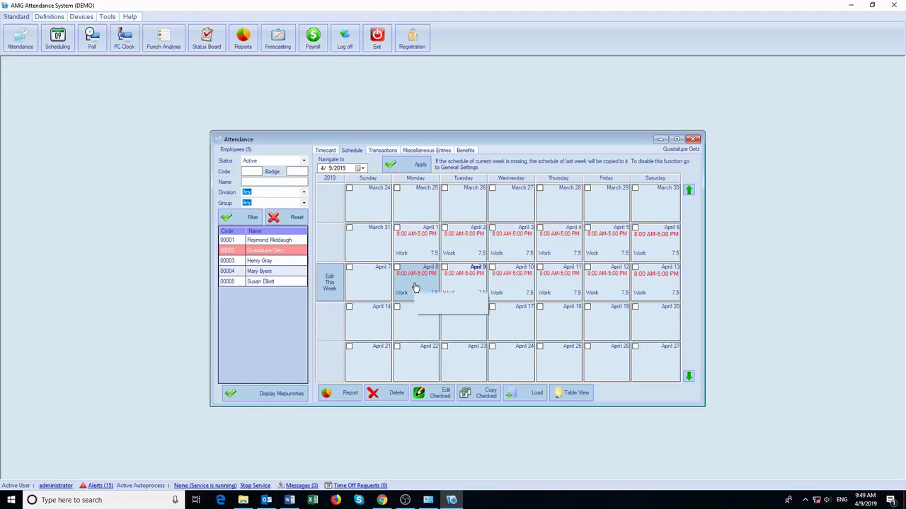
double_click(416, 287)
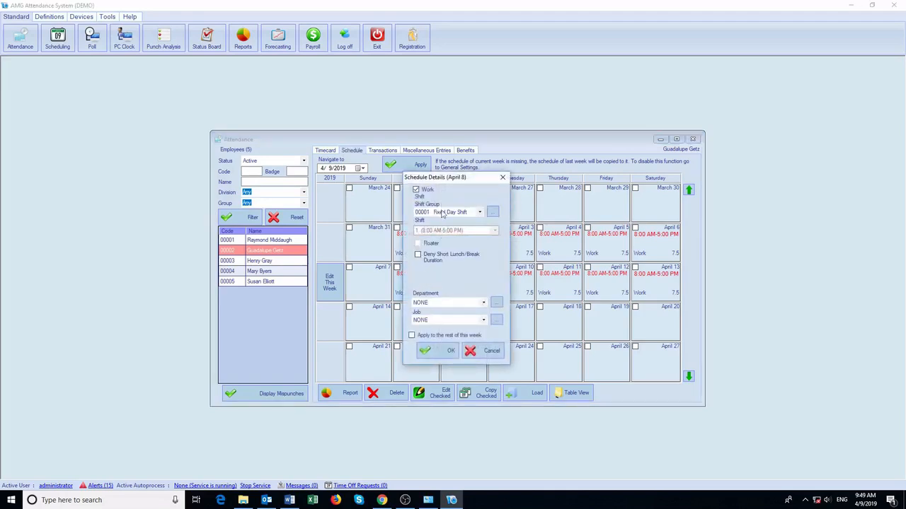
left_click(488, 351)
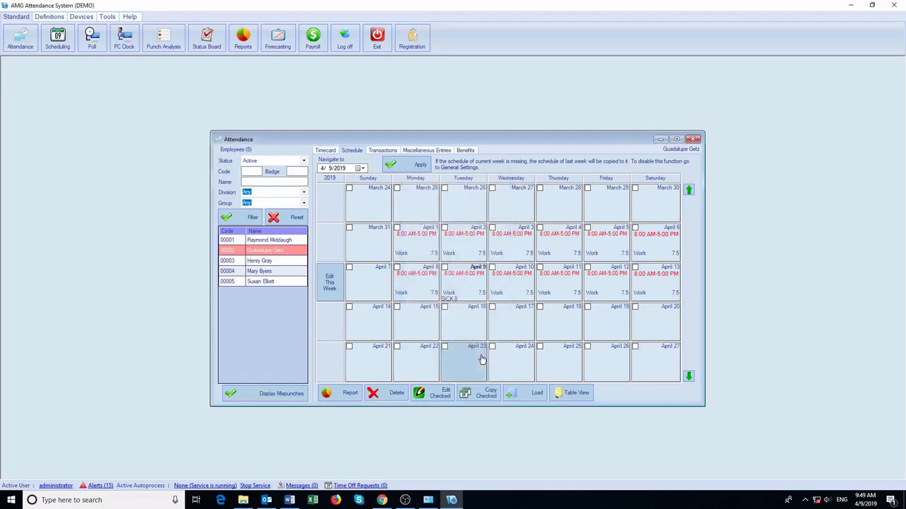
left_click(382, 149)
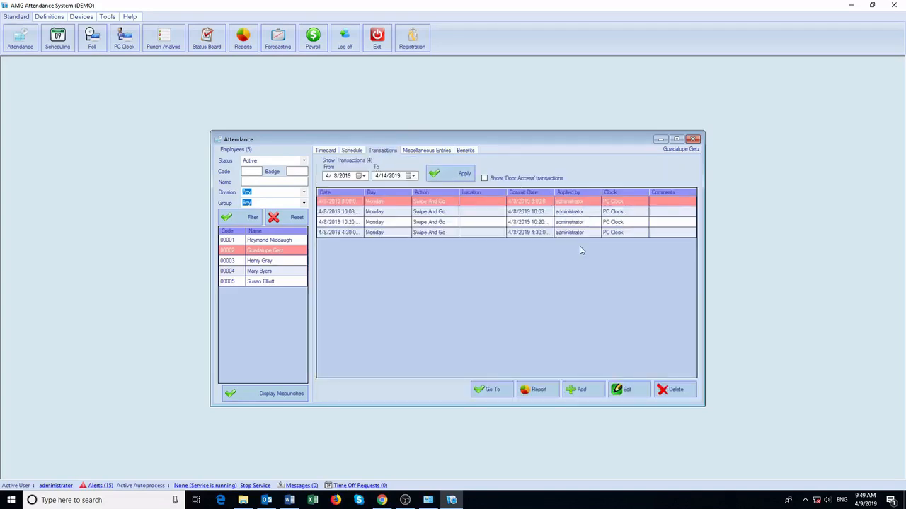
left_click(326, 151)
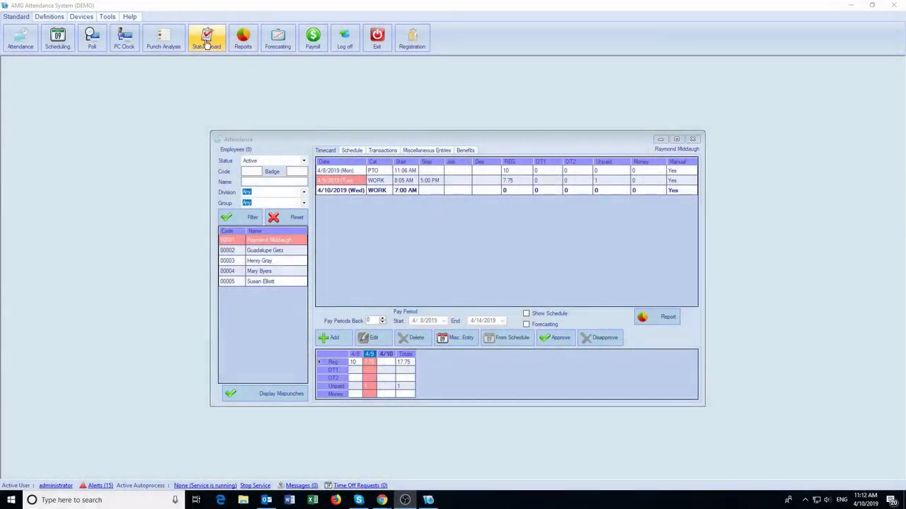
left_click(206, 38)
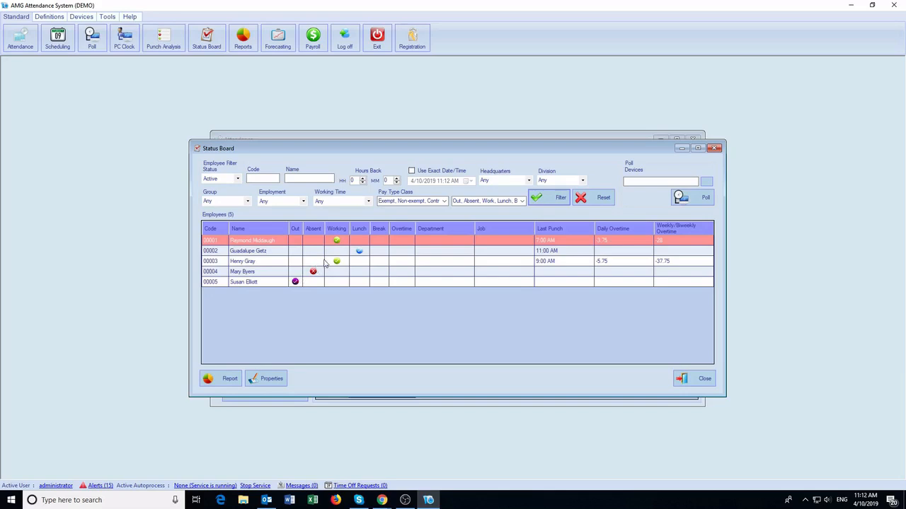
left_click(358, 251)
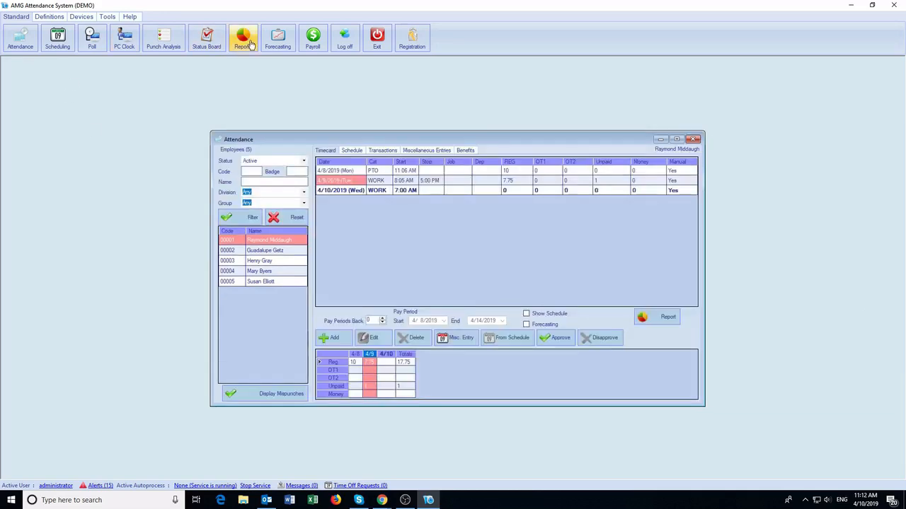
Start a Timecard report with a new page per employee and job details set to None.
left_click(248, 42)
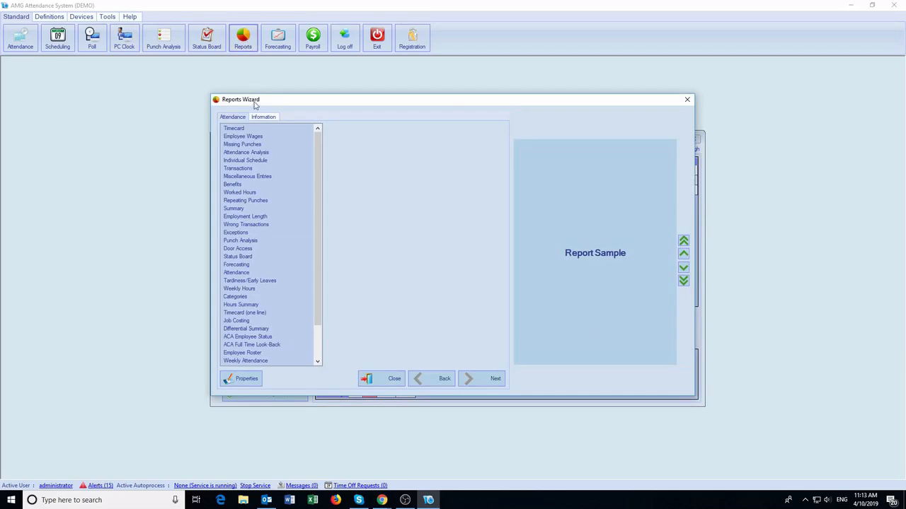
mouse_move(319, 161)
left_mouse_down()
mouse_move(318, 206)
mouse_move(316, 157)
left_mouse_up()
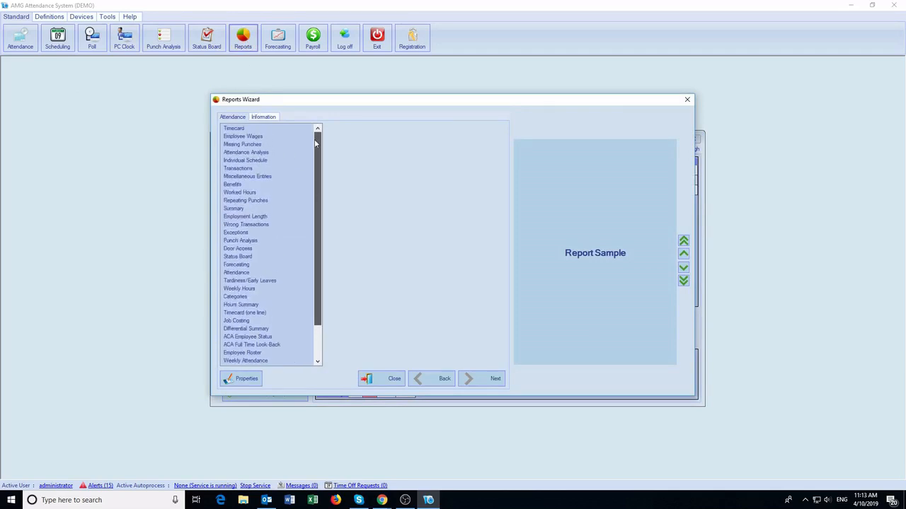
left_click(240, 129)
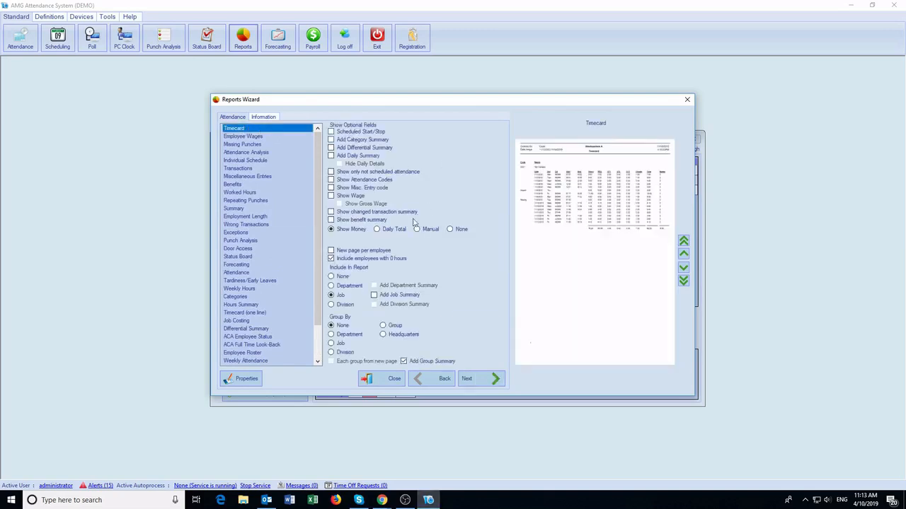
left_click(358, 252)
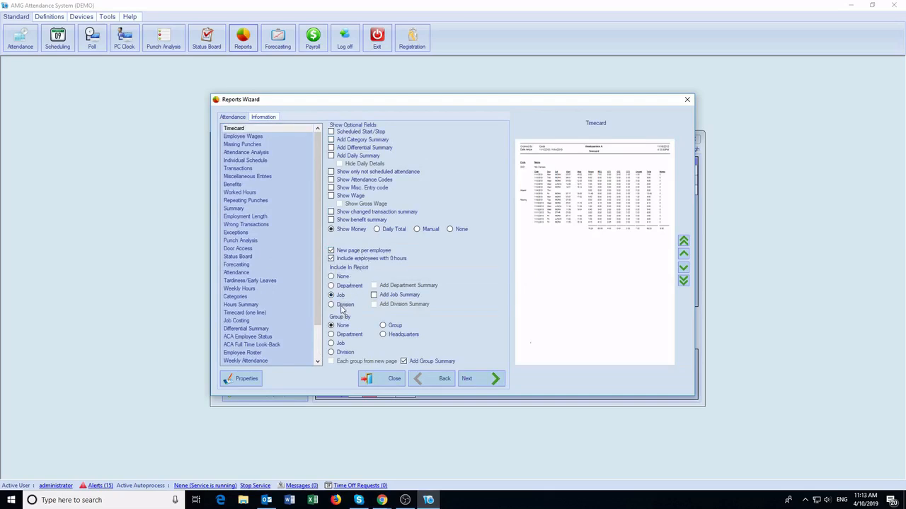
left_click(339, 277)
left_click(478, 378)
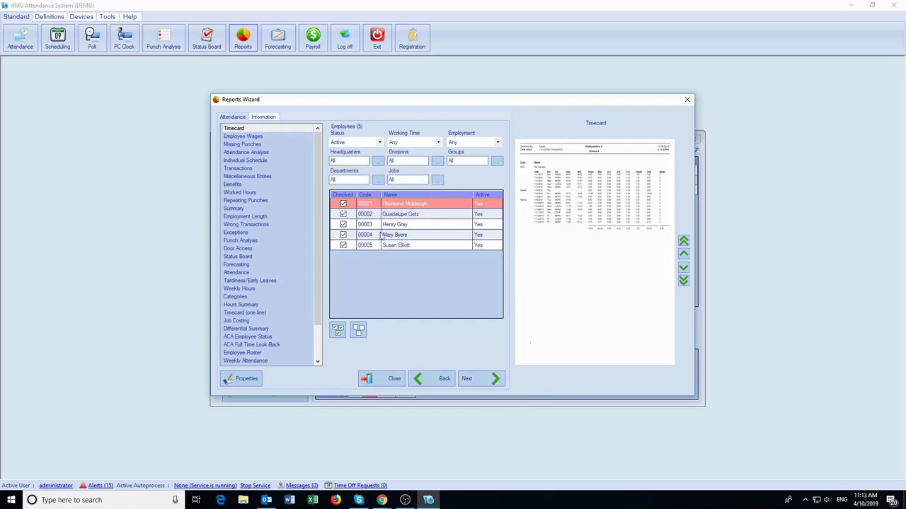
Base the report on the current pay period and append 'TEST' to the Field 5 certification text.
left_click(468, 378)
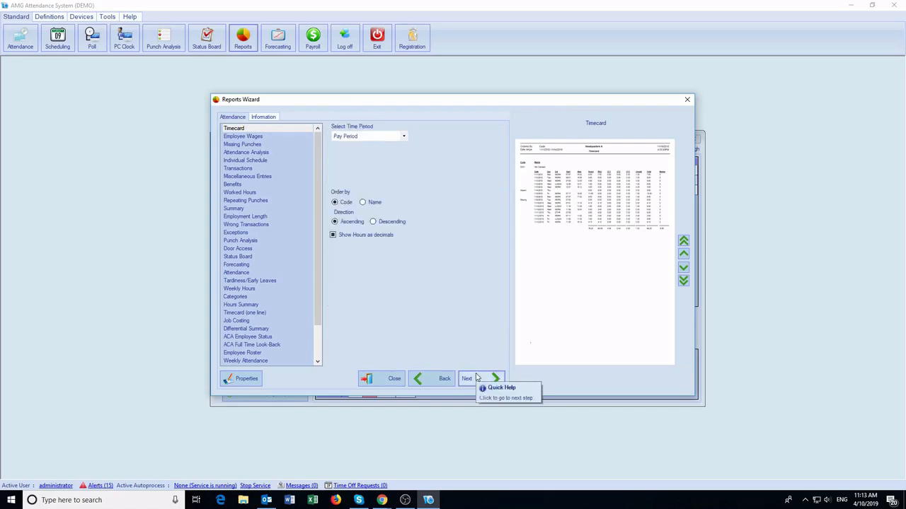
left_click(403, 136)
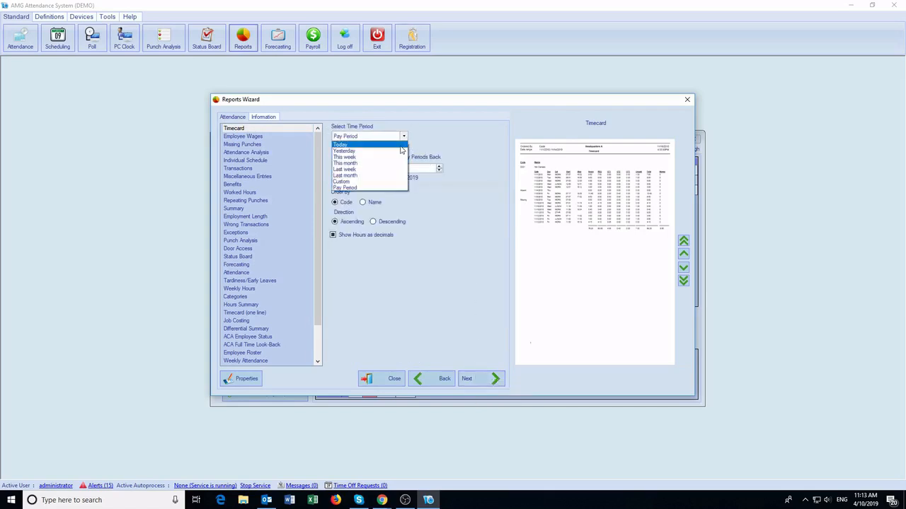
left_click(382, 181)
left_click(403, 138)
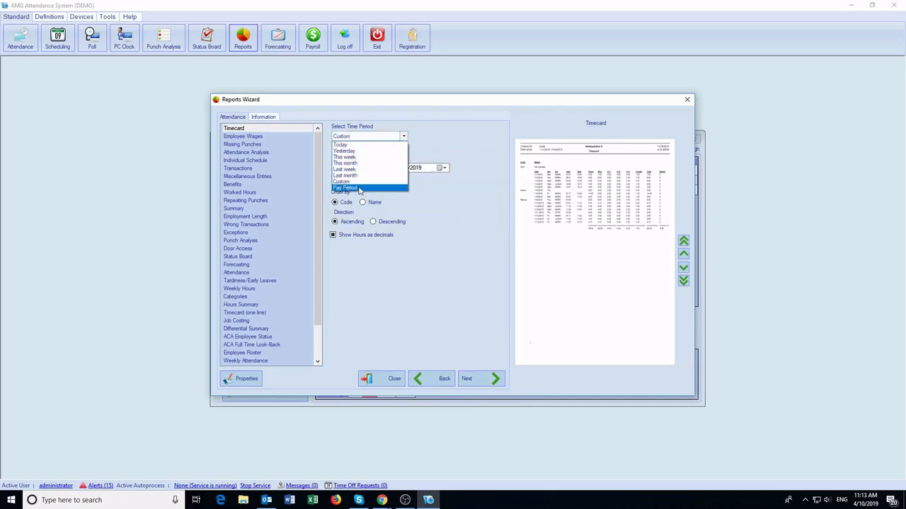
left_click(394, 186)
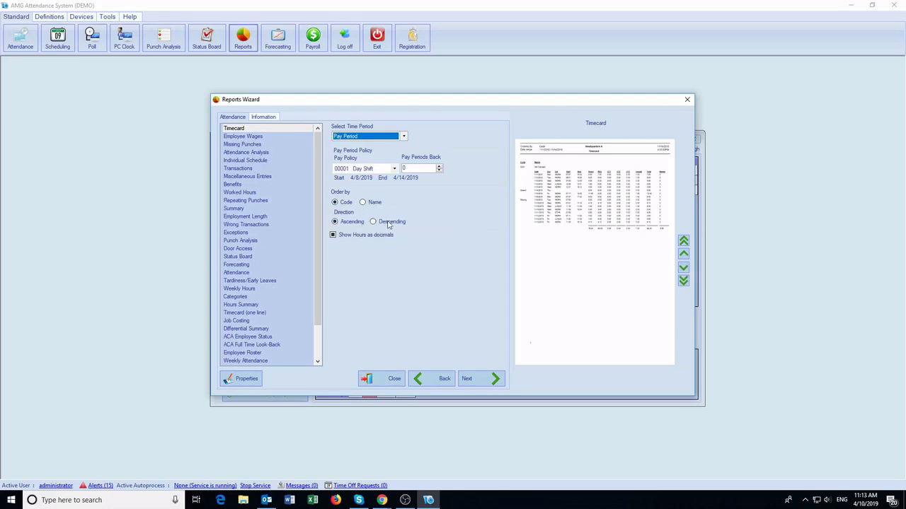
left_click(472, 375)
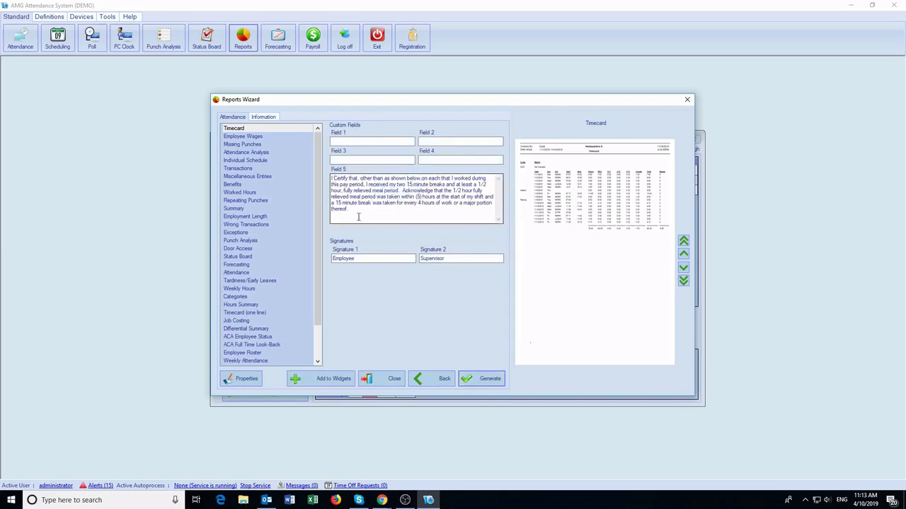
left_click(359, 210)
type("TEST")
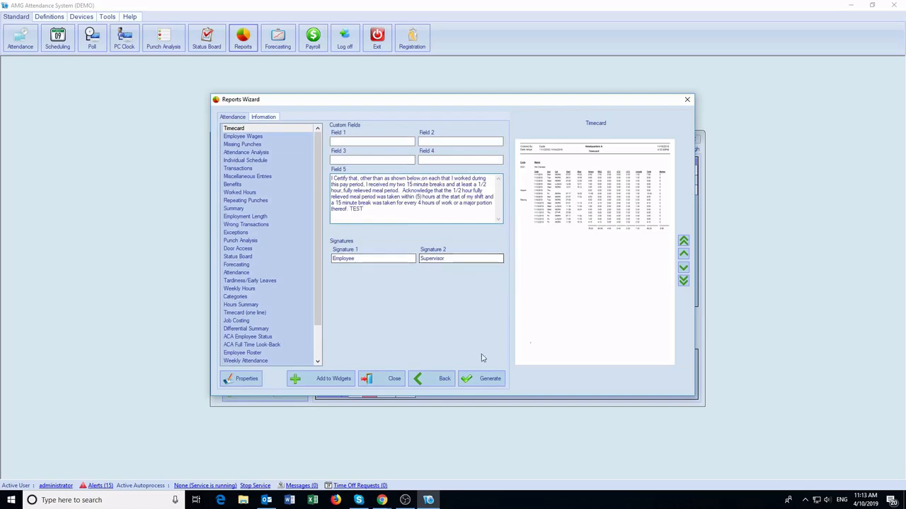
Generate the Timecard report, begin exporting it as PDF, then bring up the Payroll menu.
left_click(484, 377)
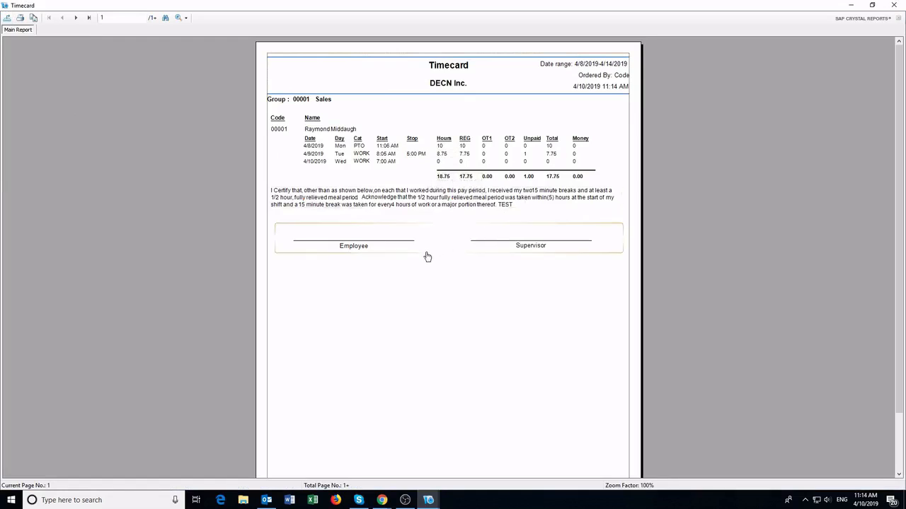
left_click(7, 17)
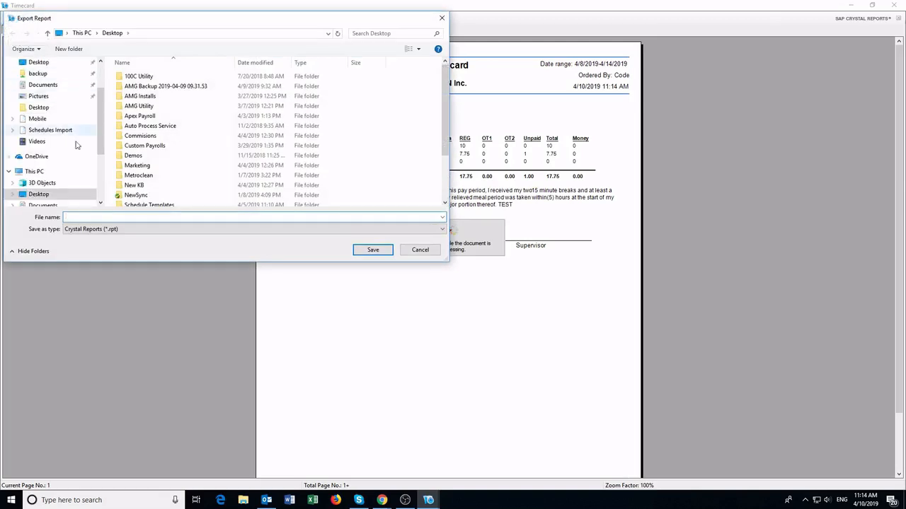
left_click(145, 230)
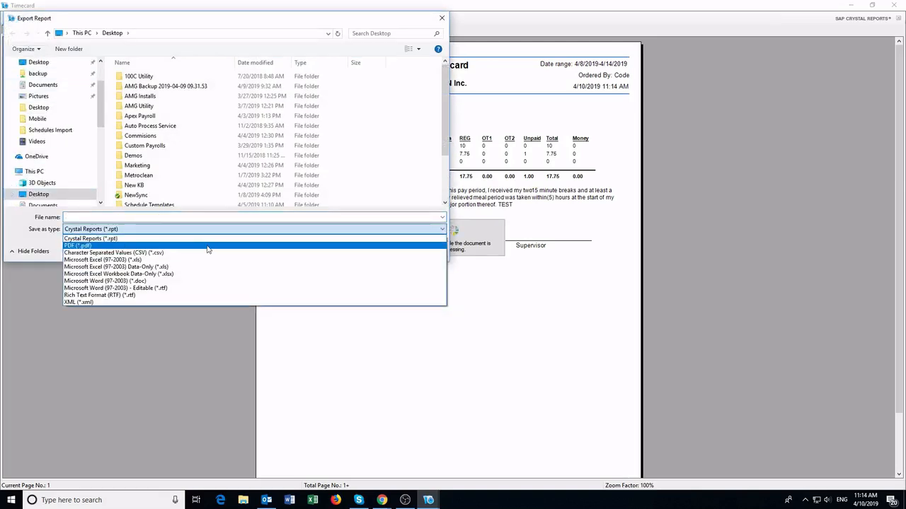
left_click(313, 40)
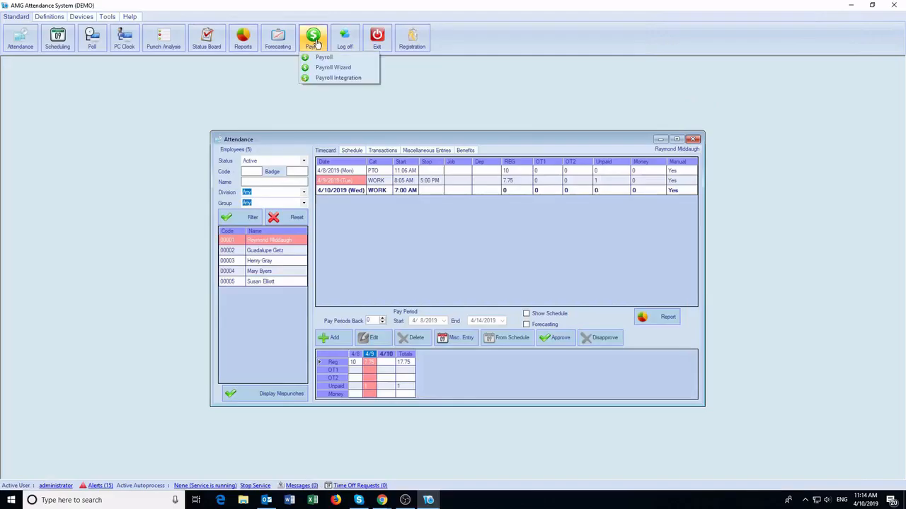
Generate an ADP Payline payroll export (PAYLINE.TXT) for the 4/8–4/14/2019 pay period.
left_click(323, 57)
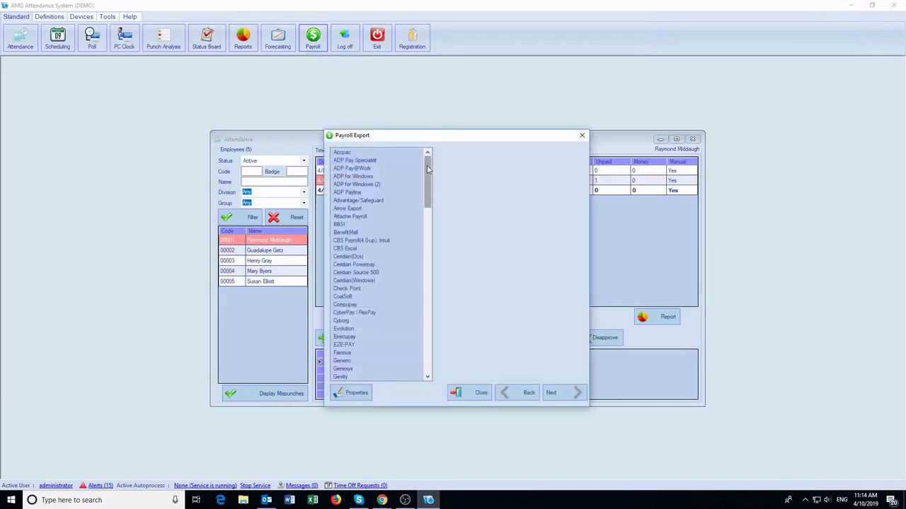
left_click_drag(426, 168, 408, 145)
left_click(347, 192)
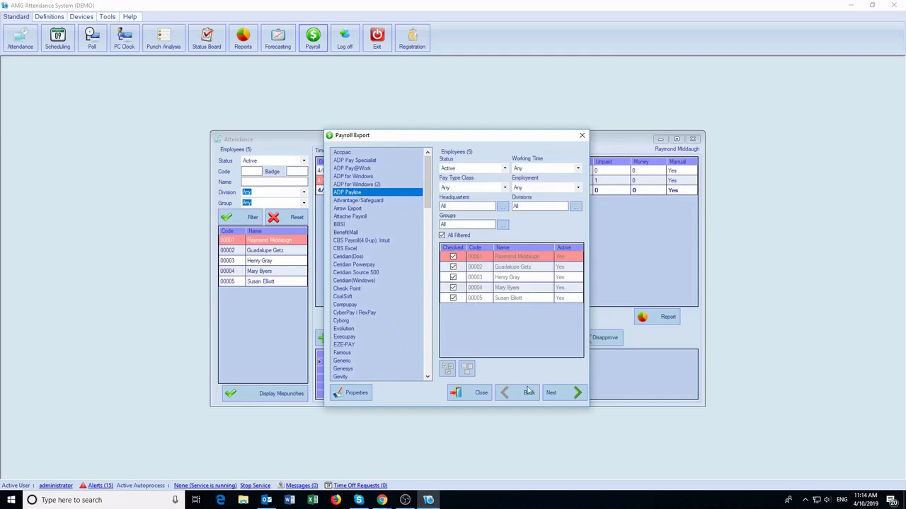
left_click(555, 393)
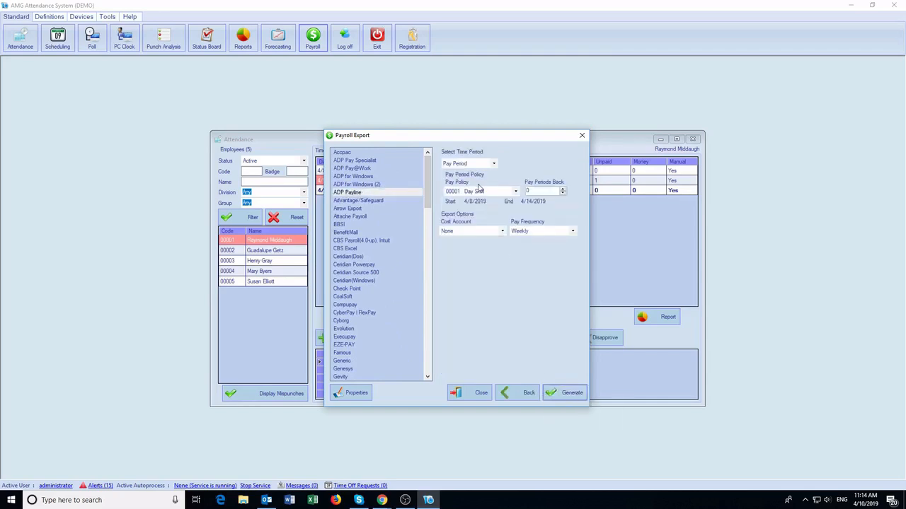
left_click(566, 392)
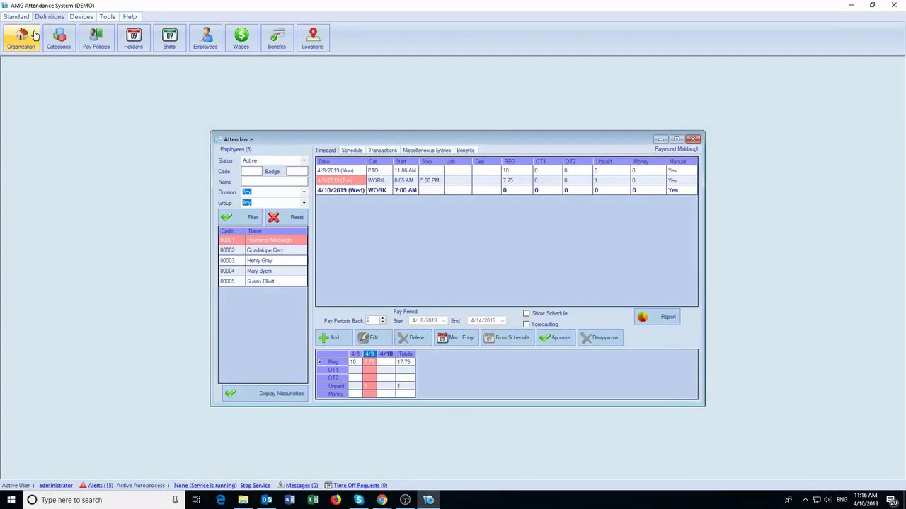
Review the Office, Warehouse and Store divisions, then list the Day Shift and Overnight Shift pay policies.
left_click(32, 36)
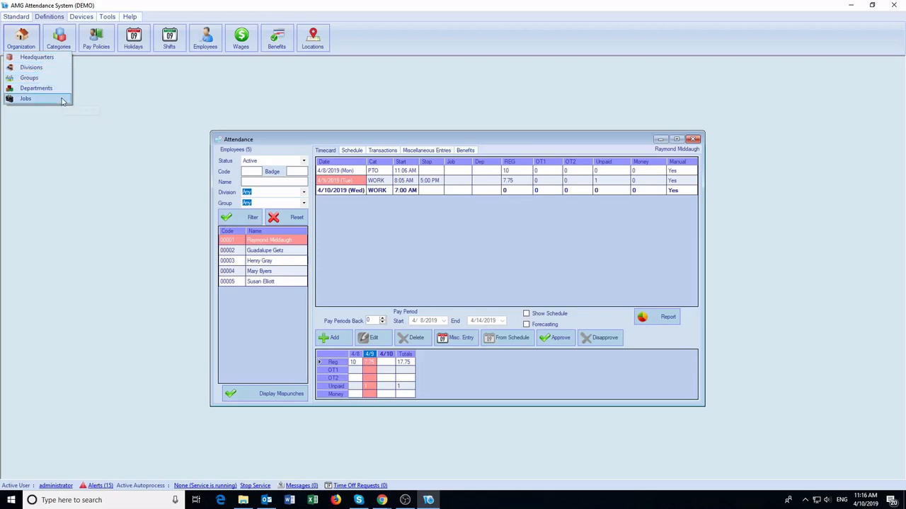
left_click(51, 70)
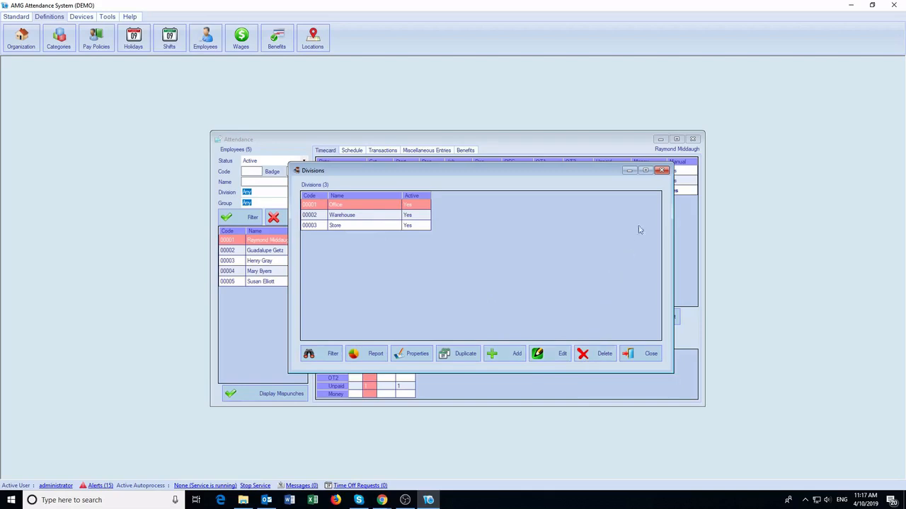
left_click(662, 170)
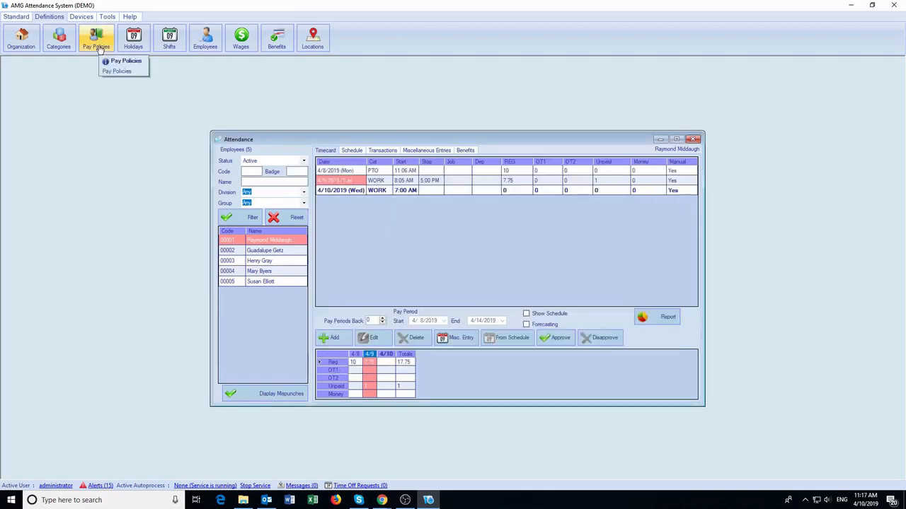
left_click(97, 42)
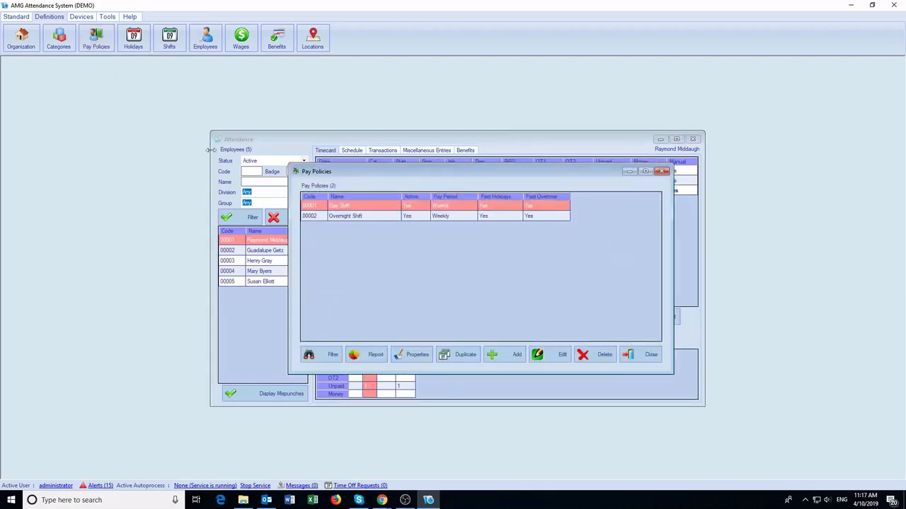
Make the Day Shift pay policy's pay period biweekly.
double_click(357, 209)
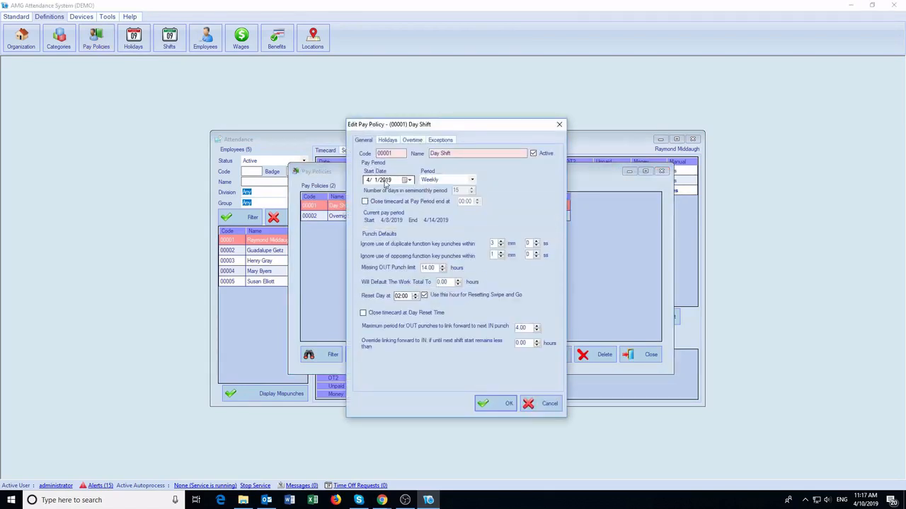
left_click(473, 180)
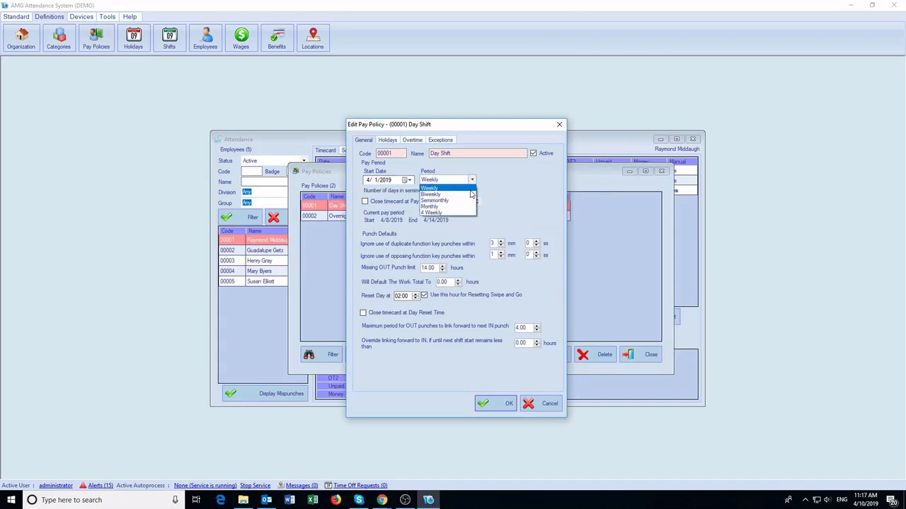
left_click(467, 194)
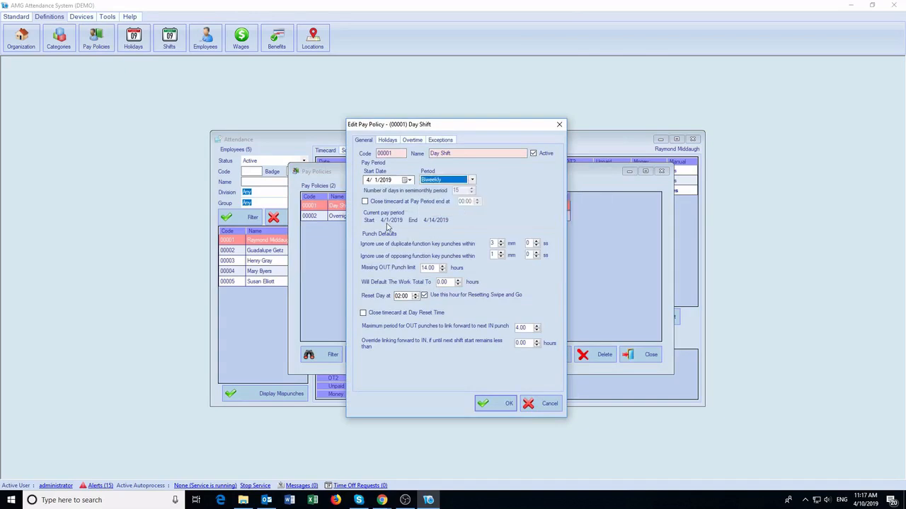
Require 30 days of employment for paid holidays, check the daily overtime rules, and save the policy.
left_click(387, 140)
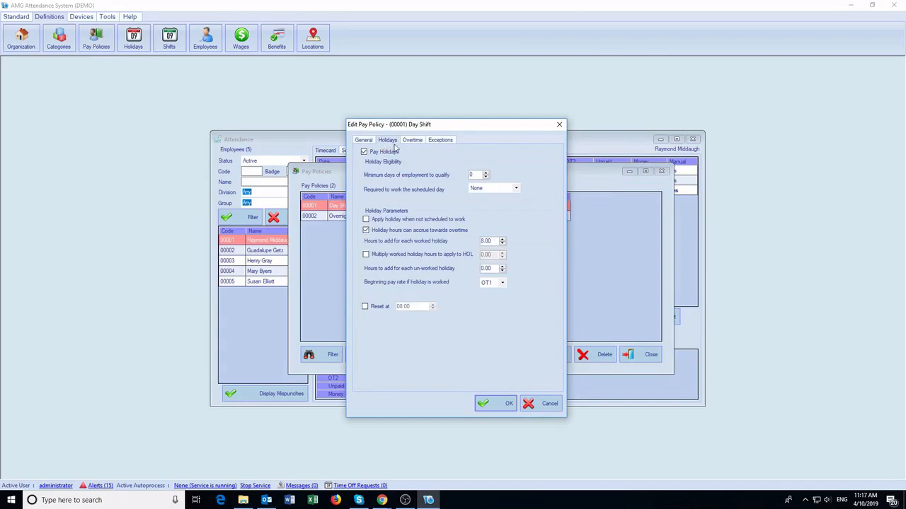
mouse_move(461, 178)
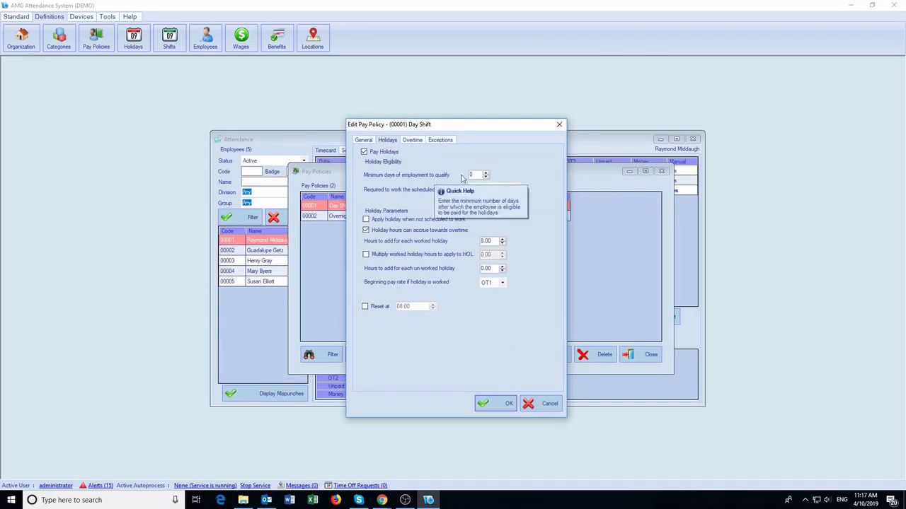
type("30")
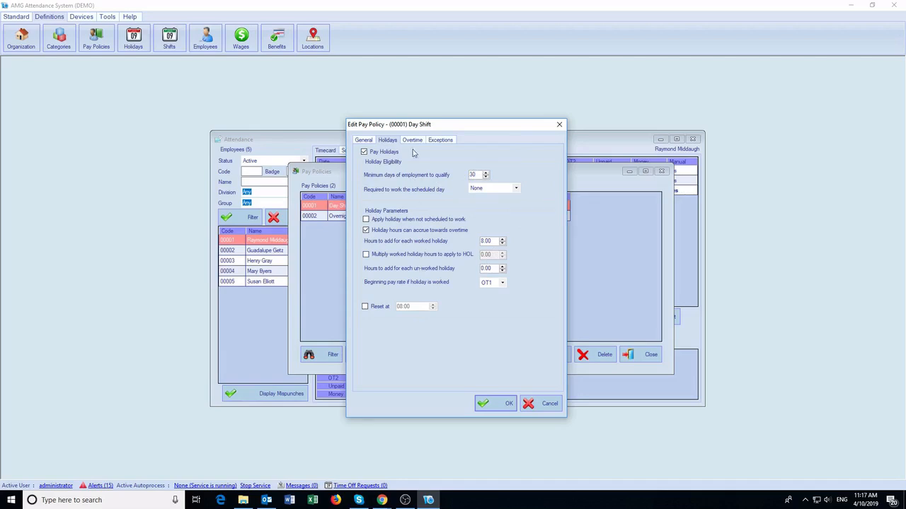
left_click(413, 141)
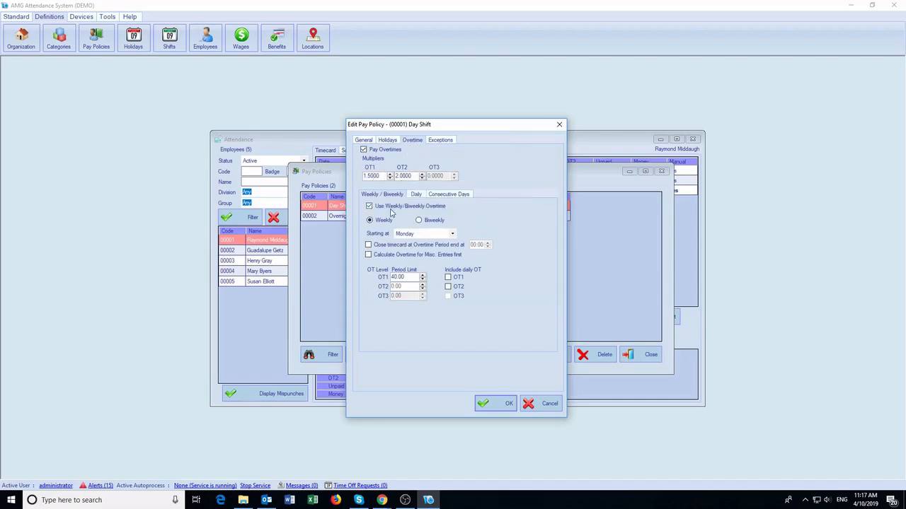
left_click(417, 196)
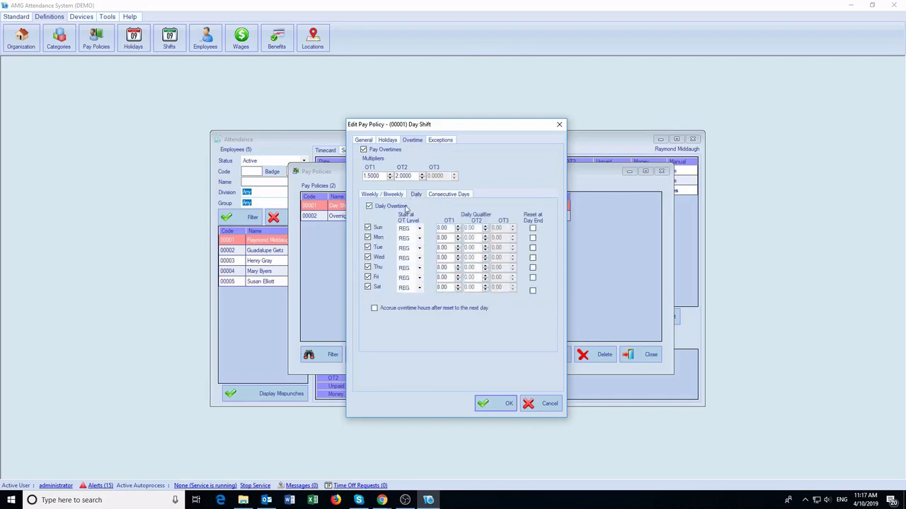
left_click(497, 402)
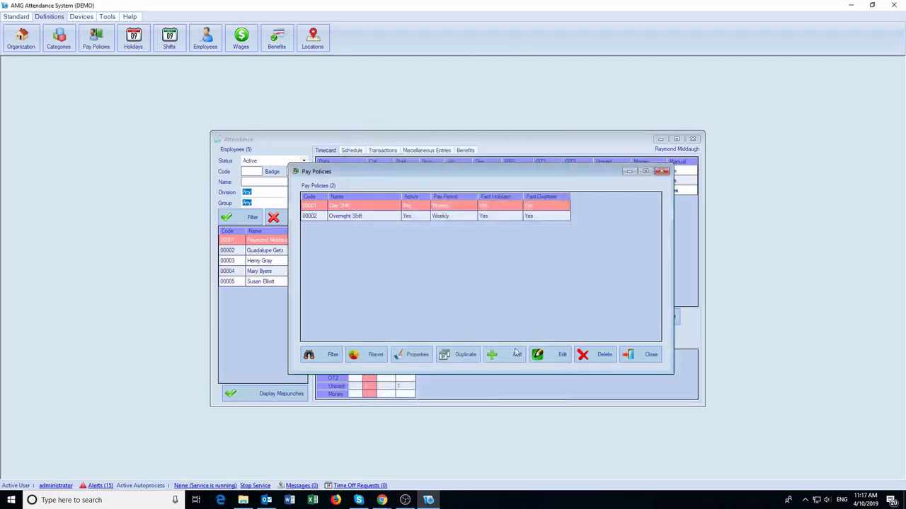
Close Pay Policies and review the holiday group's five 2019 holidays without adding any.
left_click(662, 172)
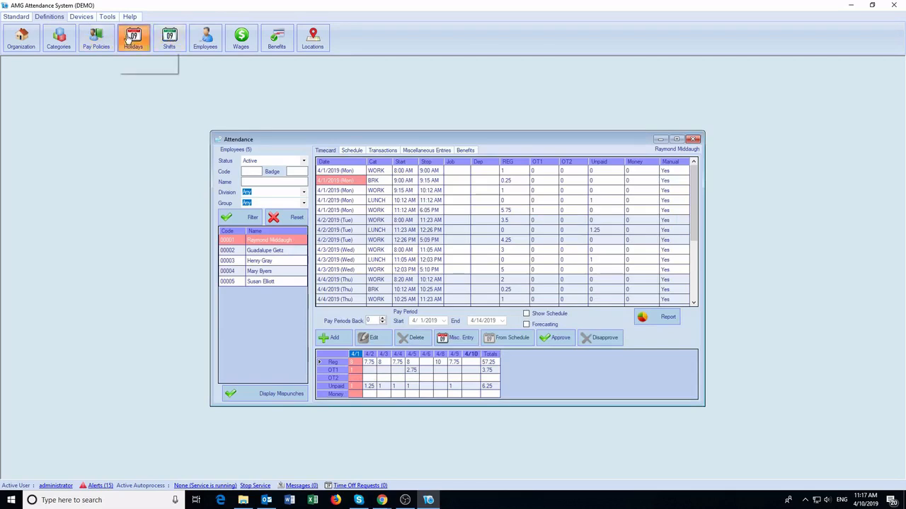
left_click(133, 39)
left_click(136, 57)
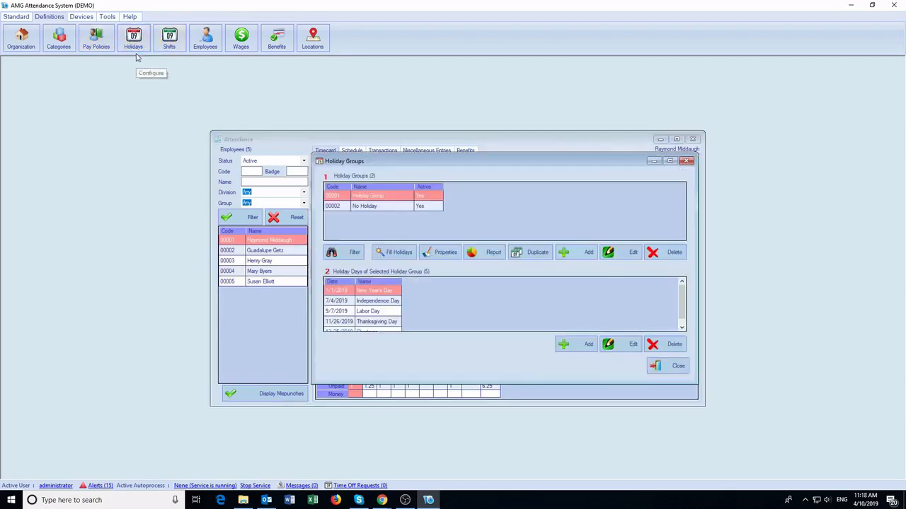
left_click(401, 258)
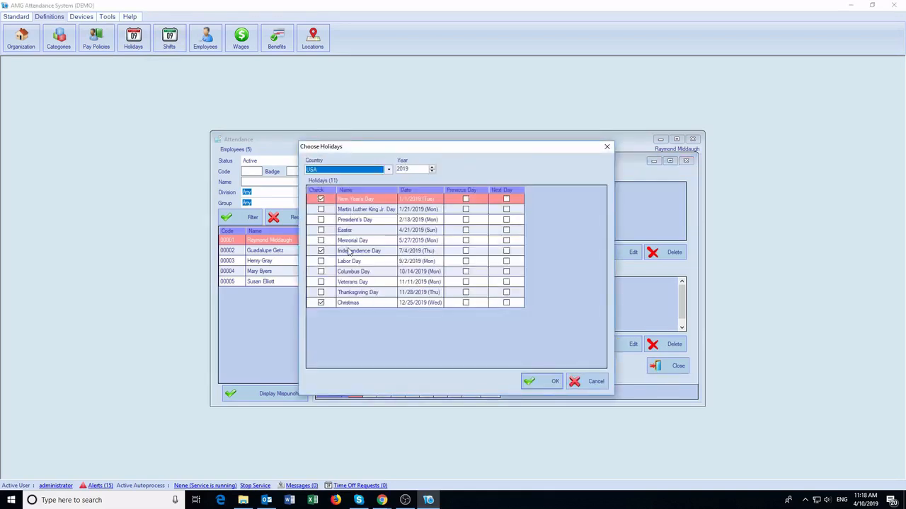
left_click(576, 383)
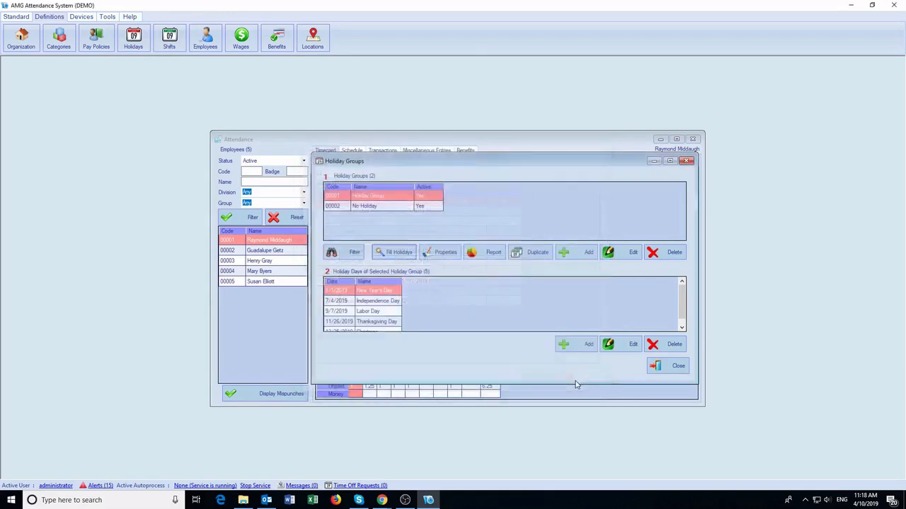
left_click(657, 366)
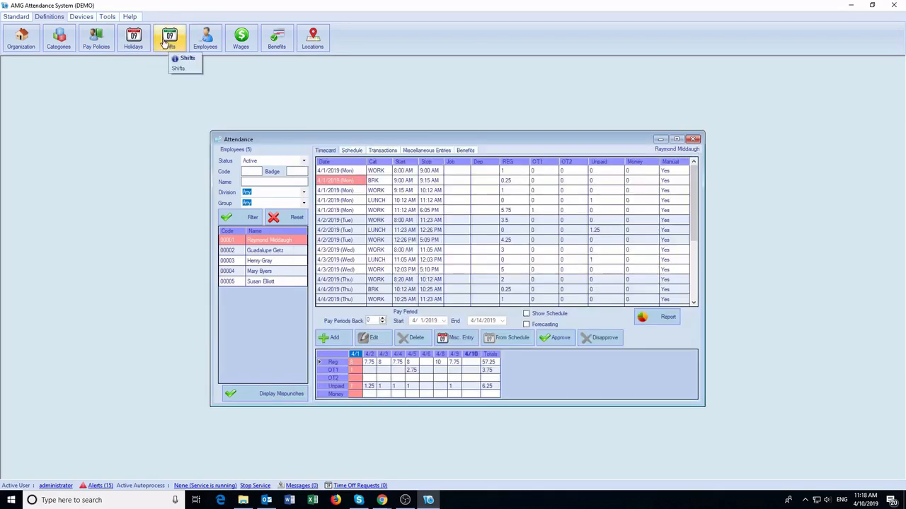
Inspect the 8:00 AM–5:00 PM Fixed Day Shift without saving, then show the five-employee list.
left_click(169, 42)
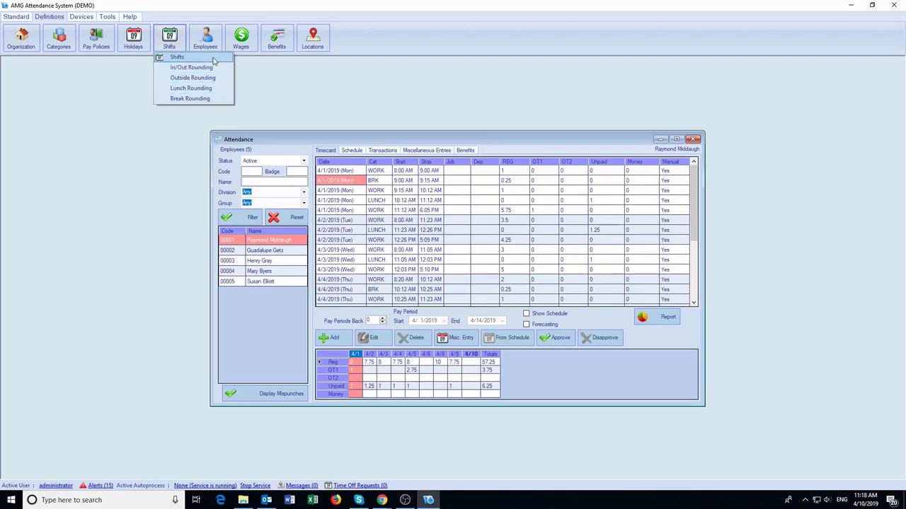
left_click(214, 60)
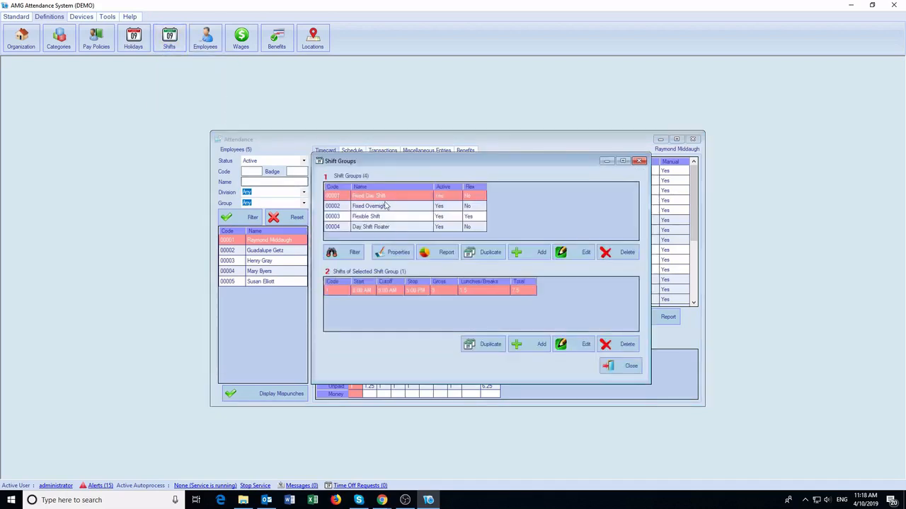
double_click(360, 290)
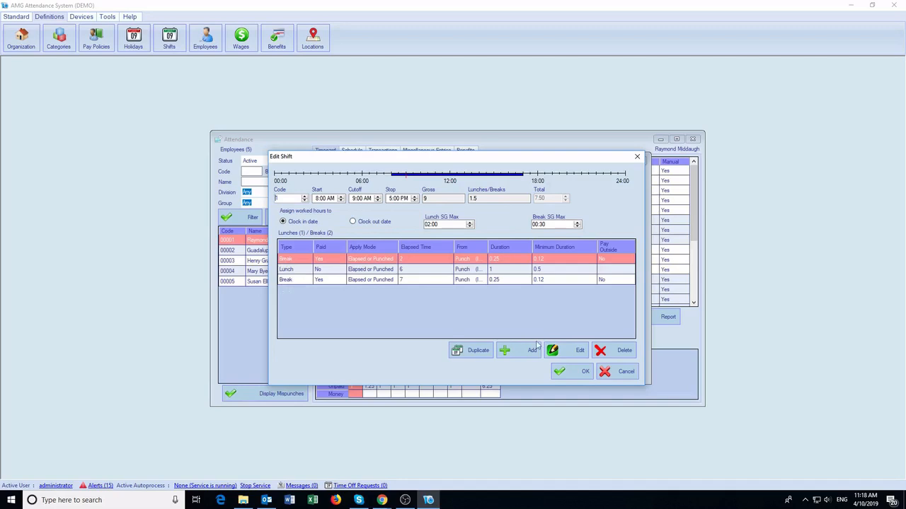
left_click(617, 371)
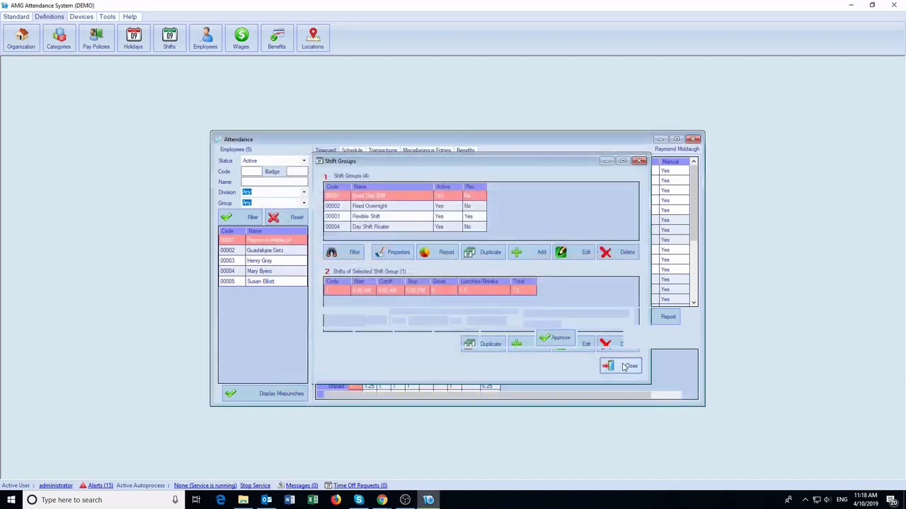
left_click(625, 367)
left_click(213, 53)
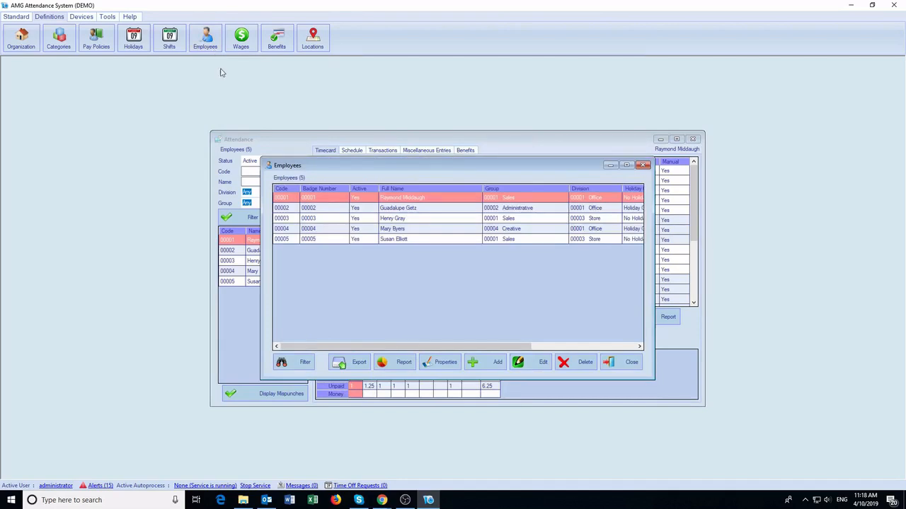
Open employee 00001's record and try an Inactive status entry, then discard it.
double_click(404, 199)
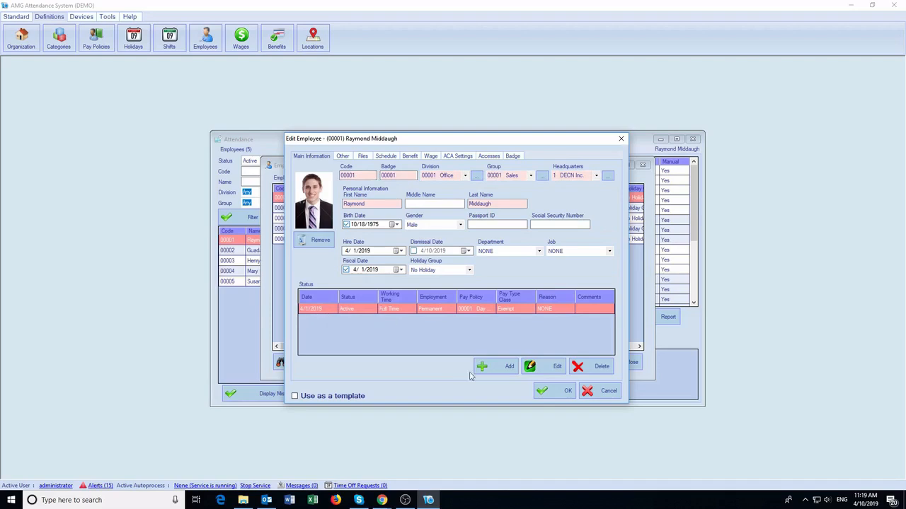
left_click(492, 366)
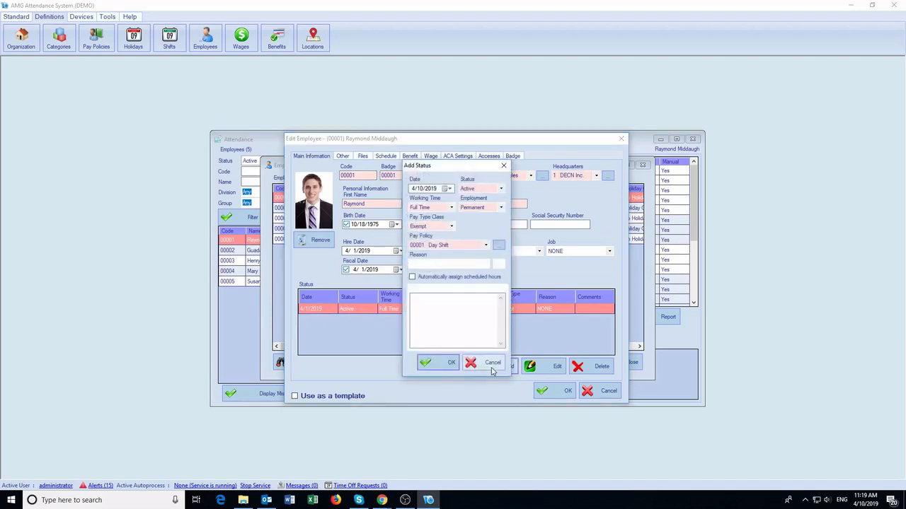
left_click(477, 189)
left_click(478, 206)
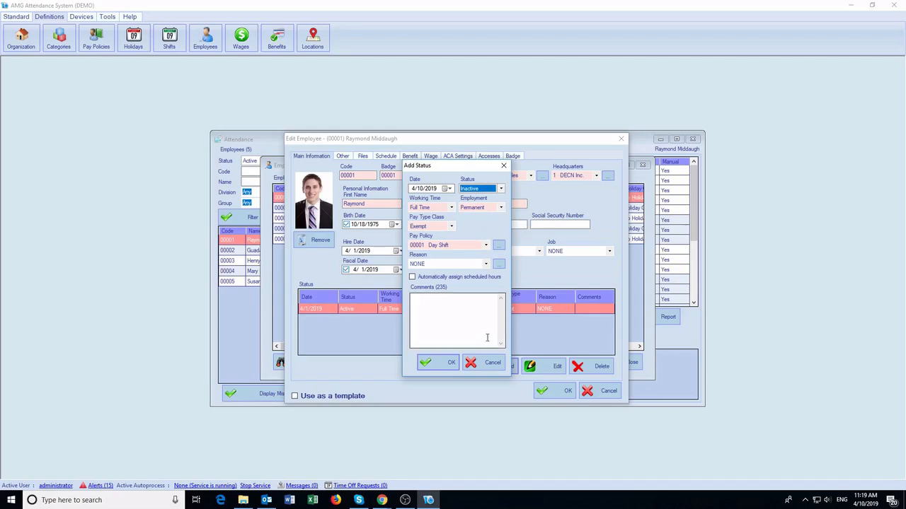
left_click(485, 363)
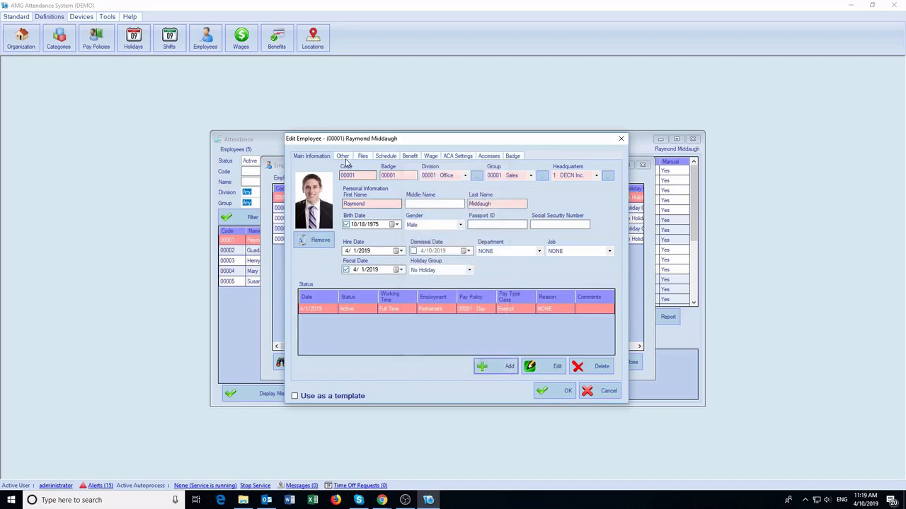
Browse the employee's details, files, schedule, benefits, wage history and ACA tabs.
left_click(345, 158)
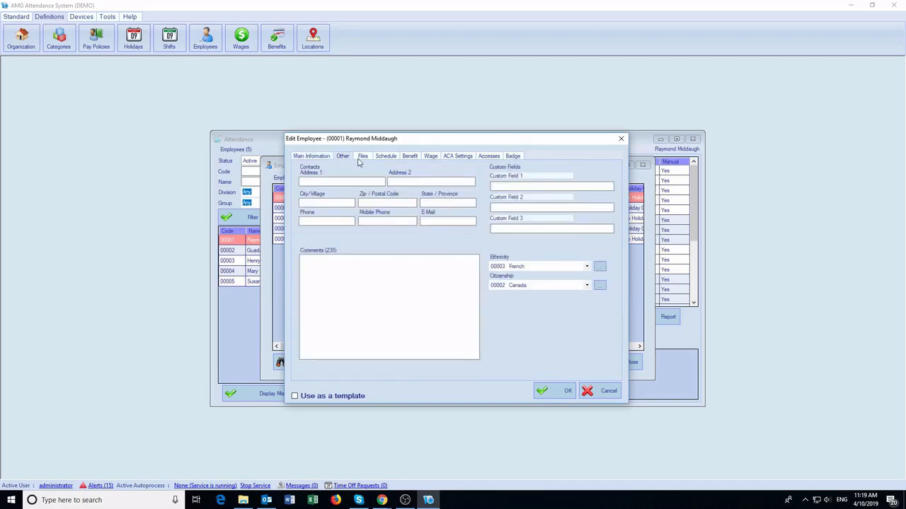
left_click(359, 160)
left_click(383, 159)
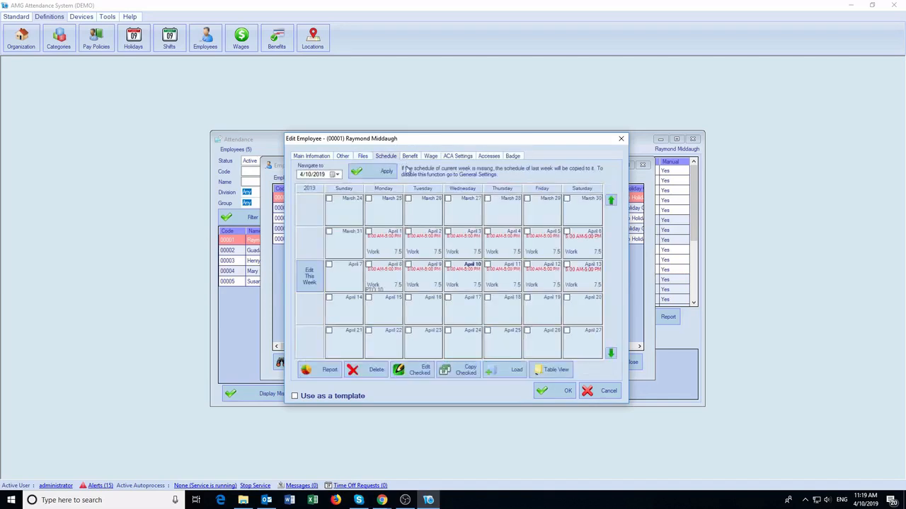
left_click(410, 156)
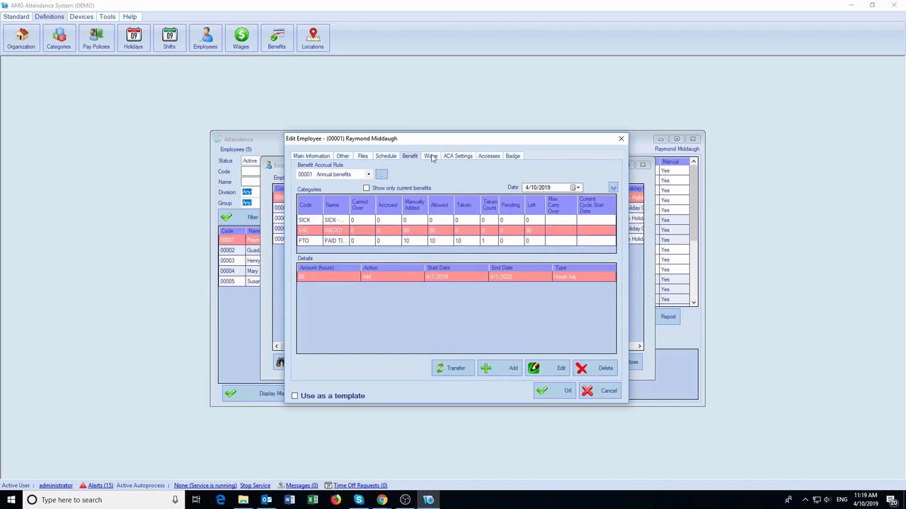
left_click(431, 157)
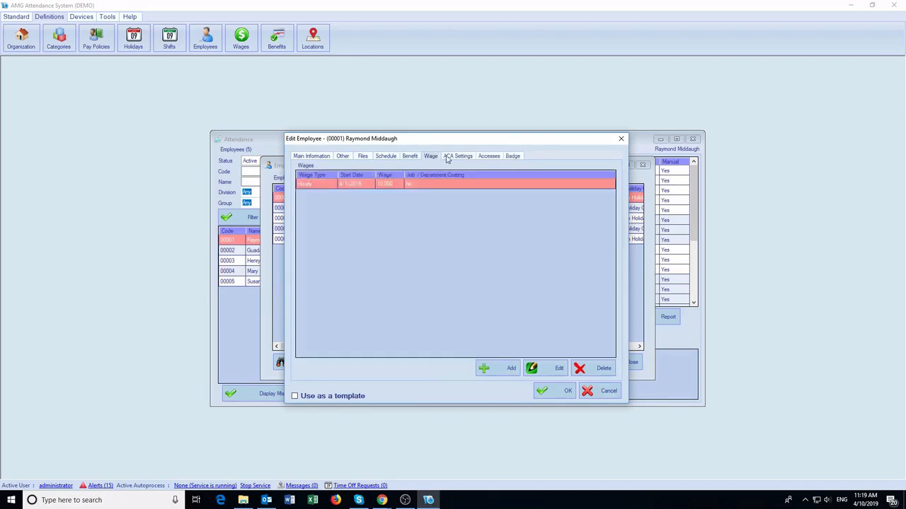
left_click(453, 157)
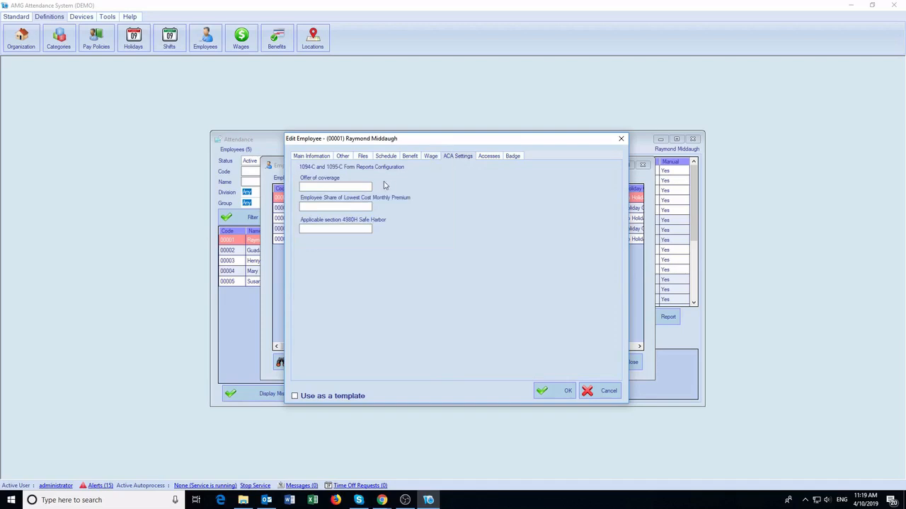
On Accesses, allow login and mobile punching for the employee, then close the record.
left_click(483, 157)
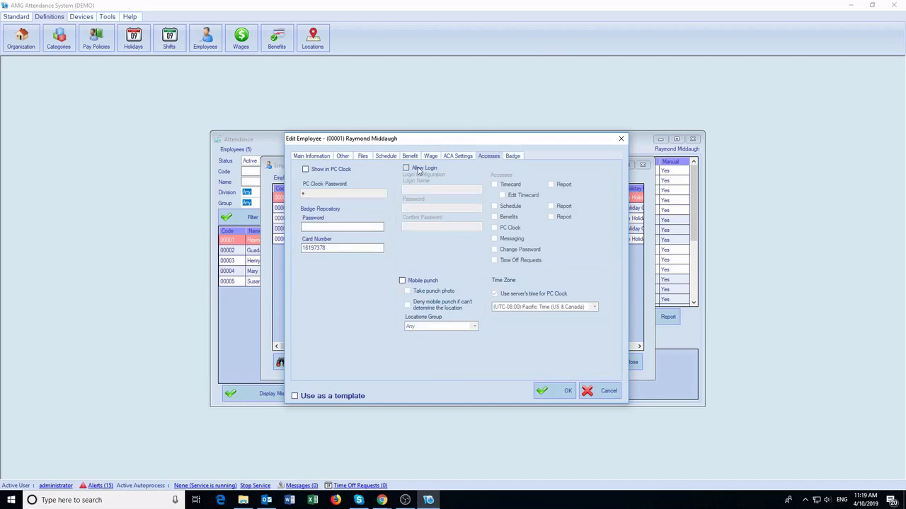
left_click(418, 170)
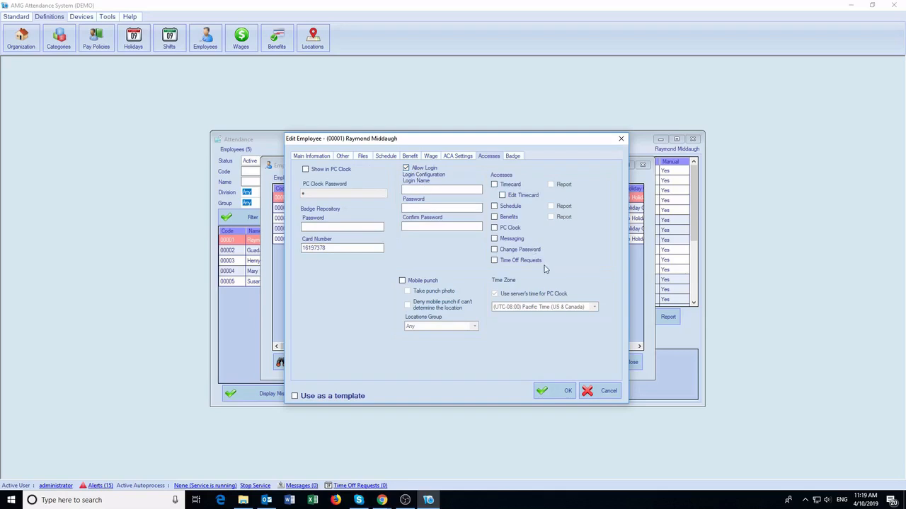
left_click(415, 281)
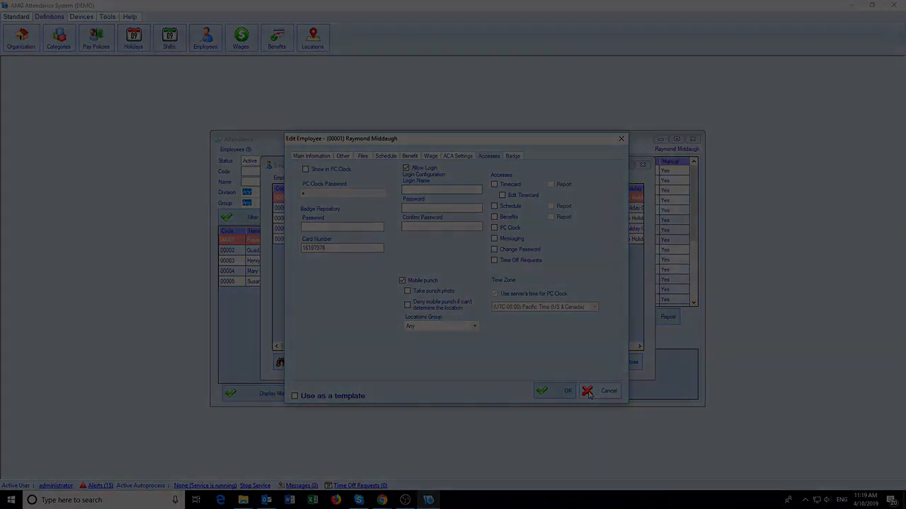
left_click(559, 394)
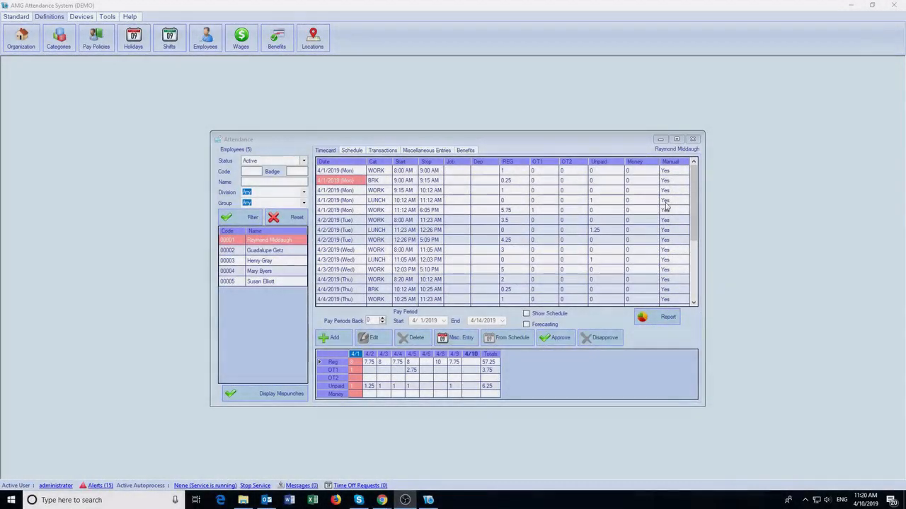
Look over the list of configured devices.
left_click(82, 17)
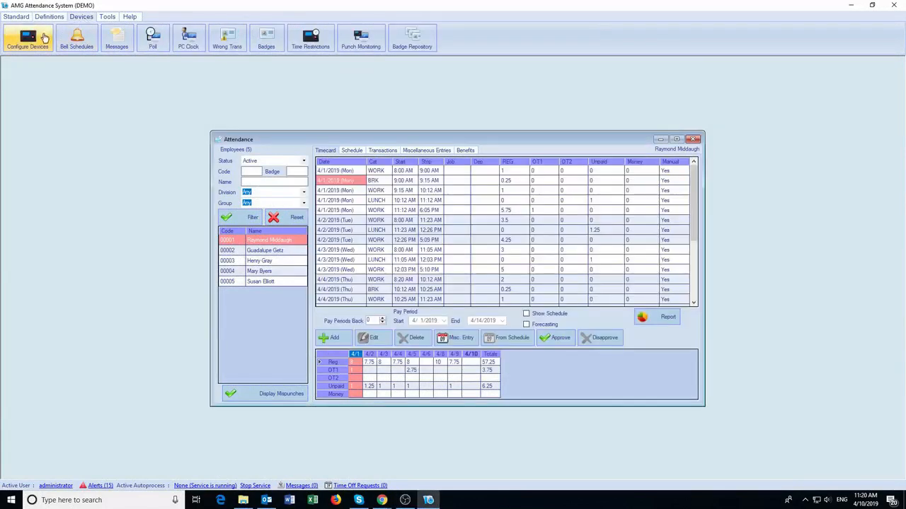
left_click(44, 37)
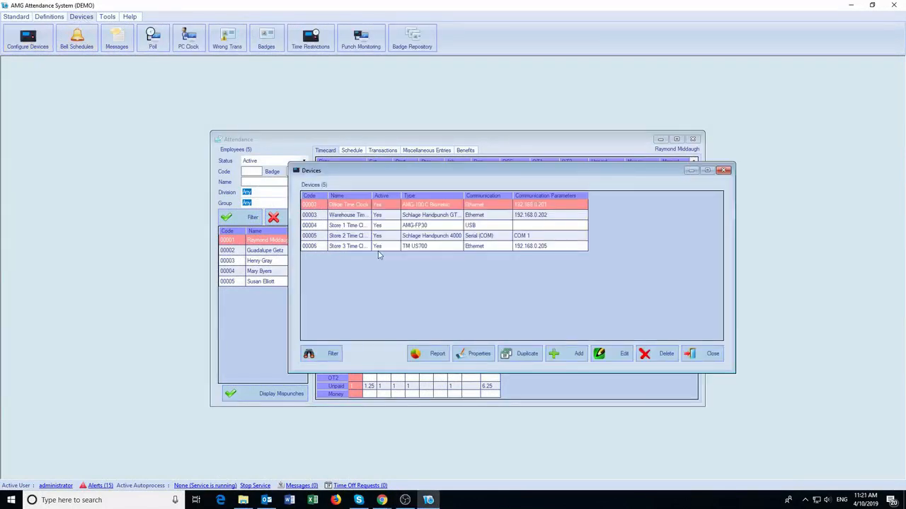
left_click(723, 170)
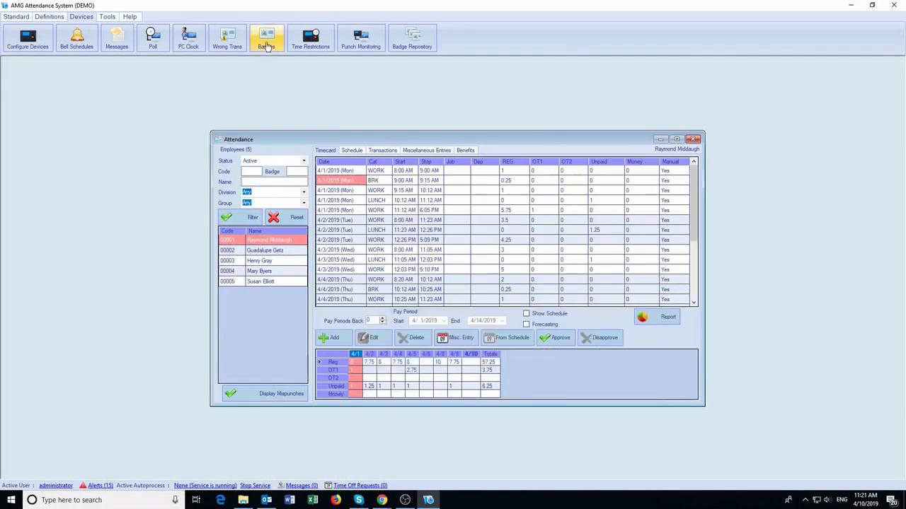
Enable badges 00001 and 00002 on Store 2 Time Clock in the Badge Repository, then save and synchronize.
left_click(266, 47)
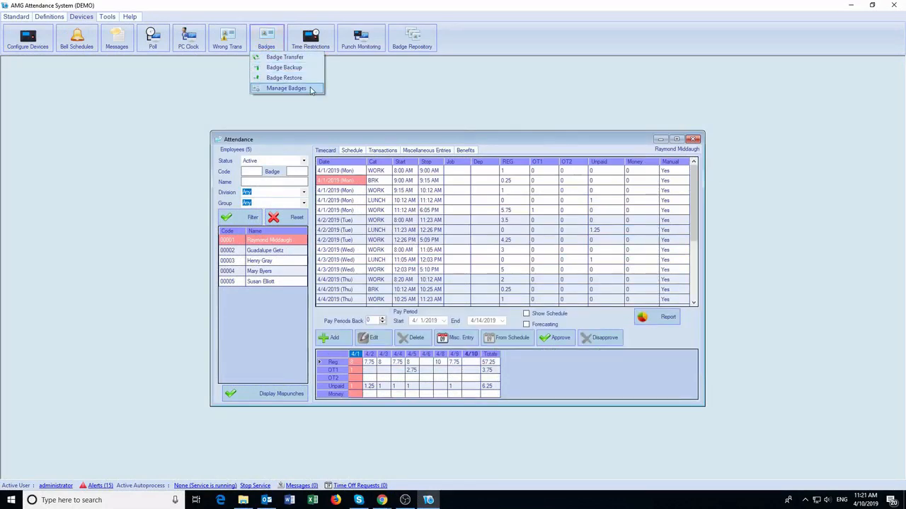
left_click(397, 47)
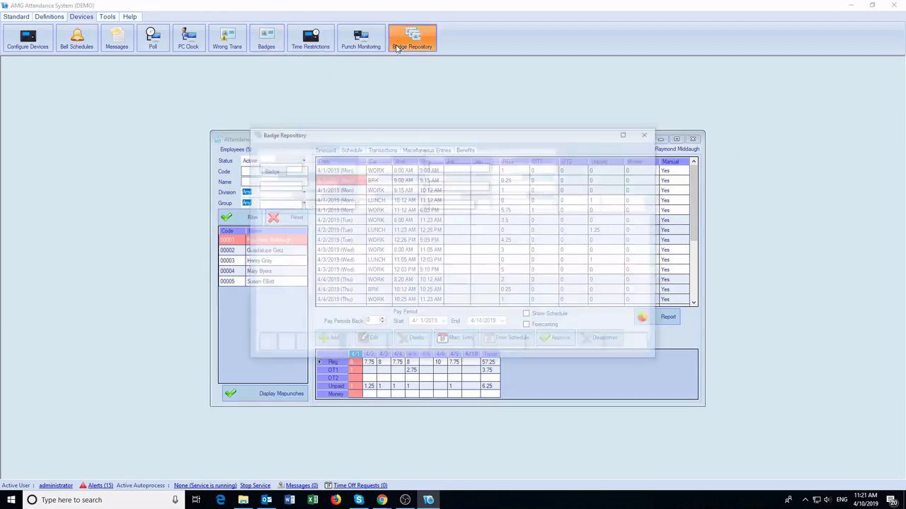
left_click_drag(328, 327, 431, 323)
left_click(614, 238)
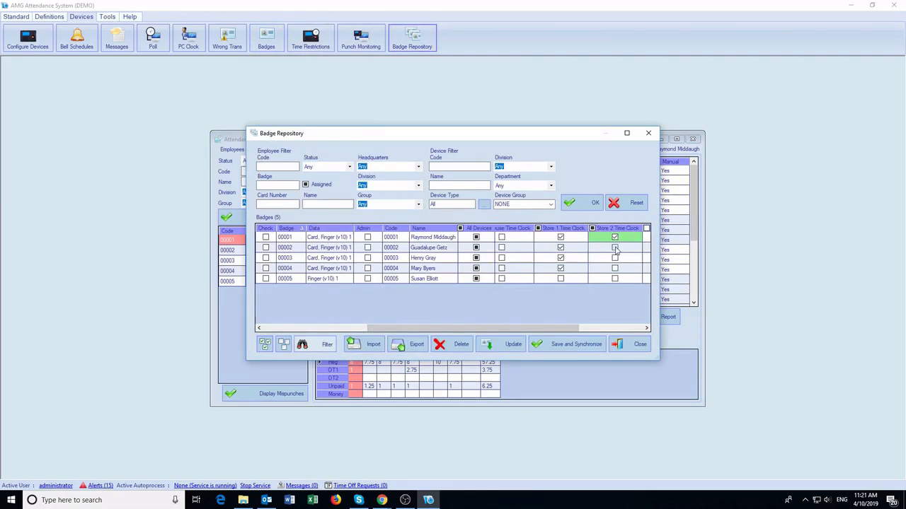
left_click(615, 247)
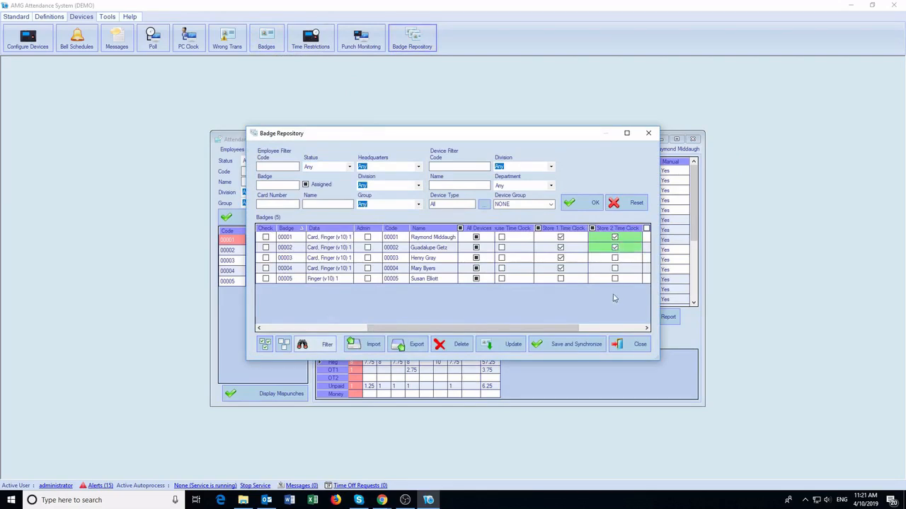
left_click(569, 345)
left_click(108, 17)
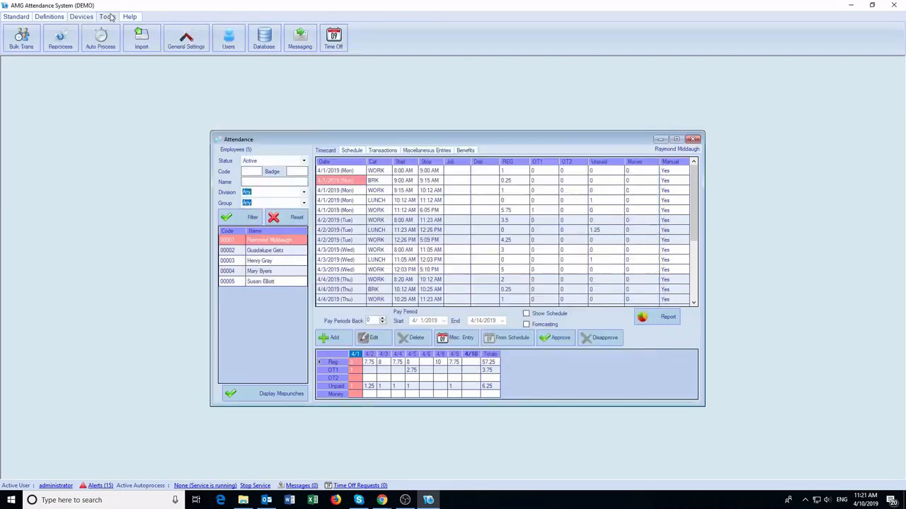
Set up a bulk PC Clock Clock In at 8:00 on April 10 for all five employees.
left_click(27, 39)
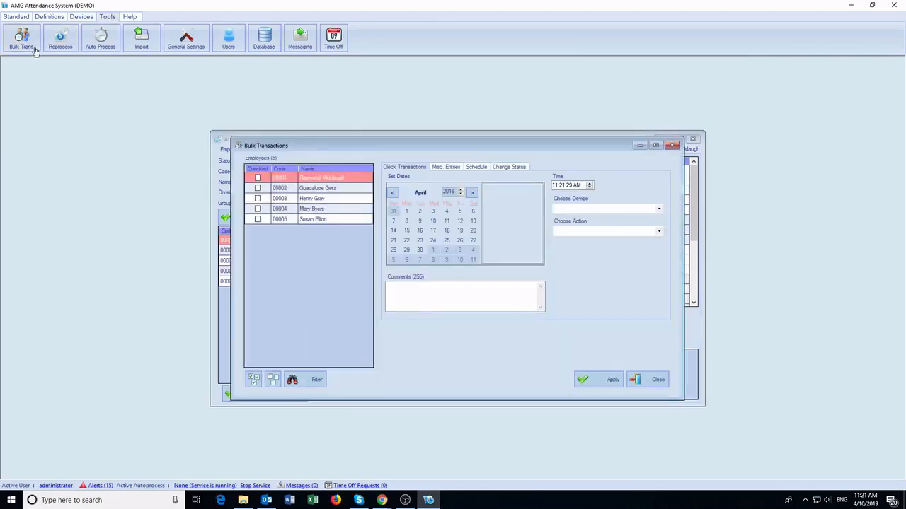
left_click(253, 380)
left_click(433, 221)
left_click(585, 209)
left_click(581, 218)
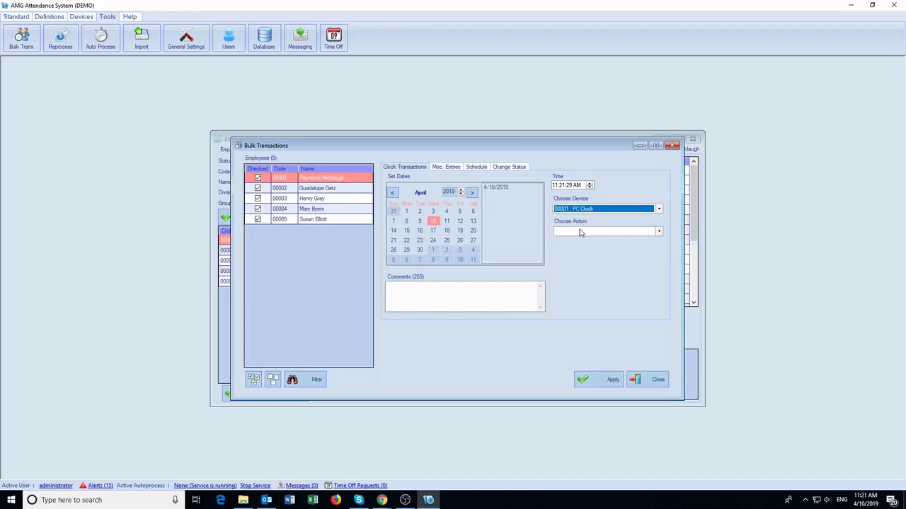
left_click(578, 231)
left_click(579, 277)
left_click(556, 186)
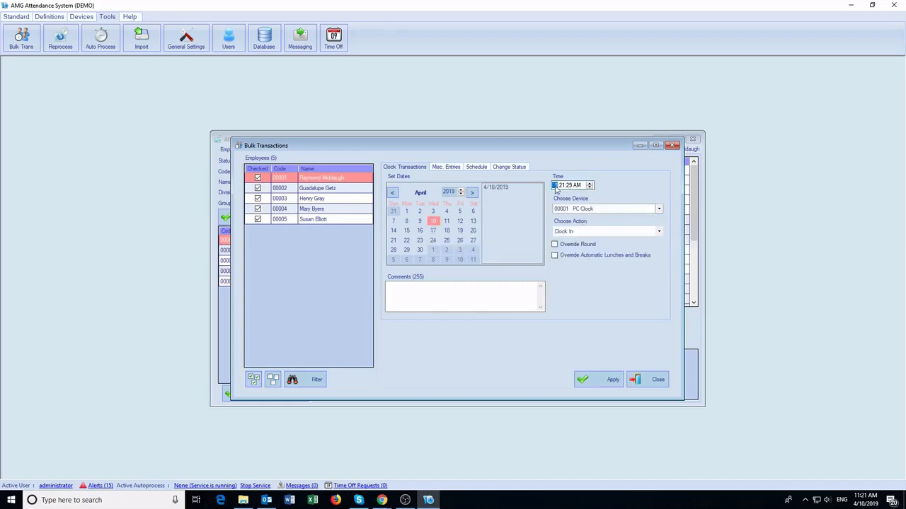
type("8")
key("Right")
type("00")
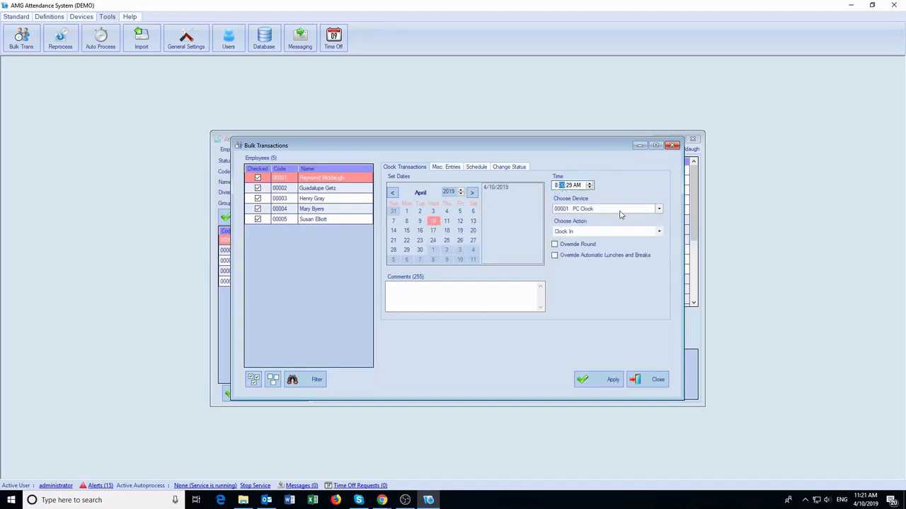
Try the HOL HOLIDAY misc entry and Inactive status options, close bulk transactions, and list imports.
left_click(446, 167)
left_click(623, 206)
left_click(607, 260)
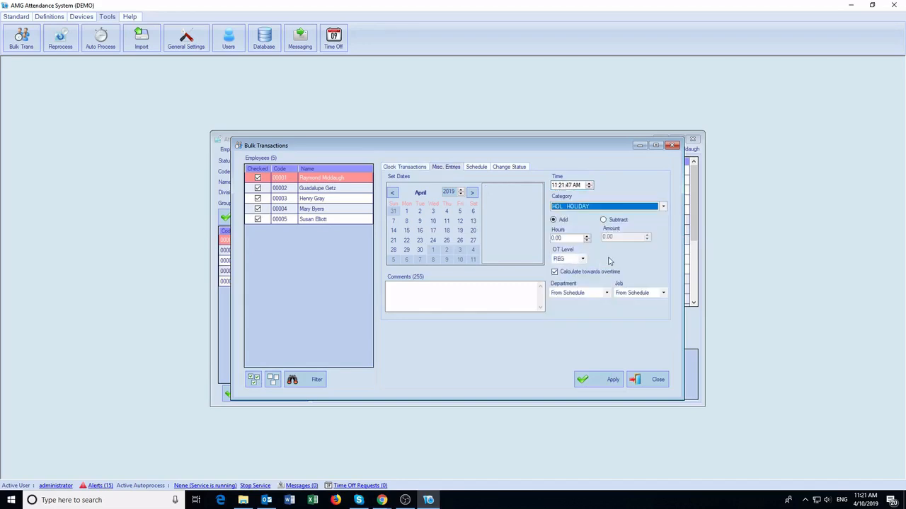
left_click(479, 170)
left_click(509, 167)
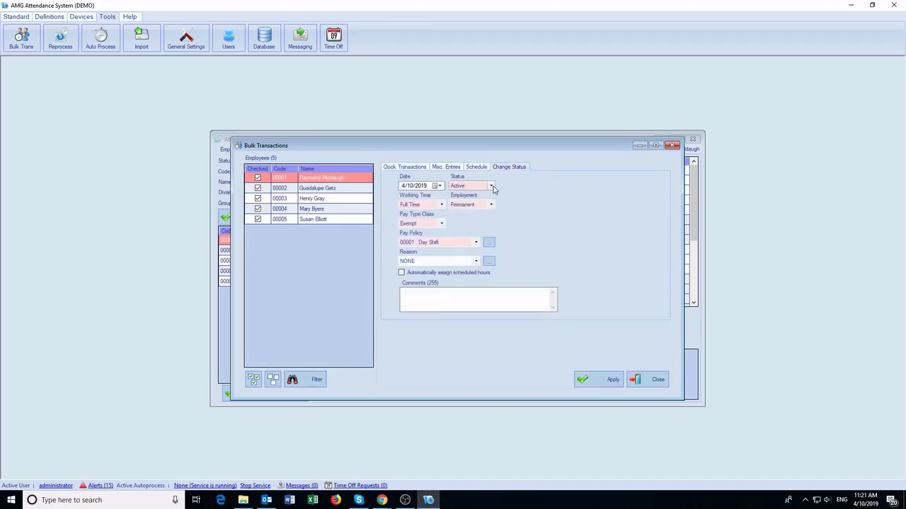
left_click(491, 186)
left_click(488, 201)
left_click(647, 380)
left_click(142, 37)
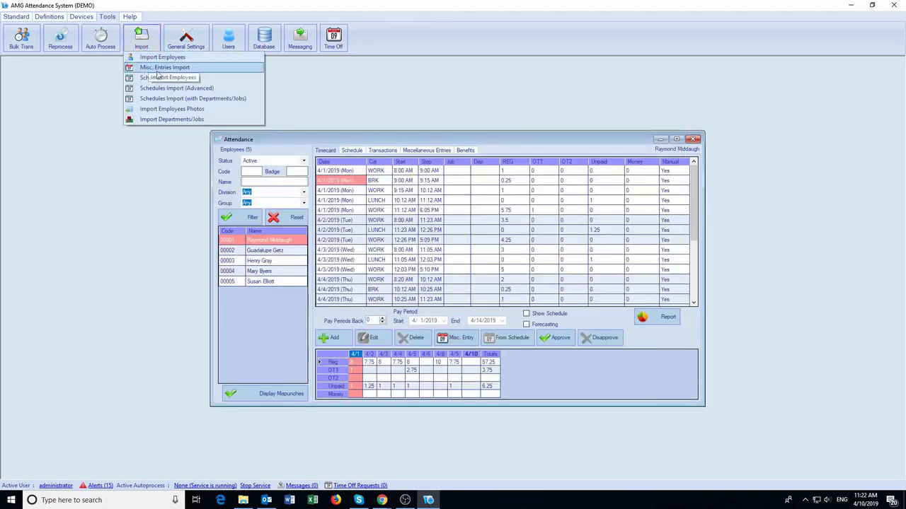
Review the task types available when adding a new autoprocess.
left_click(100, 79)
left_click(101, 39)
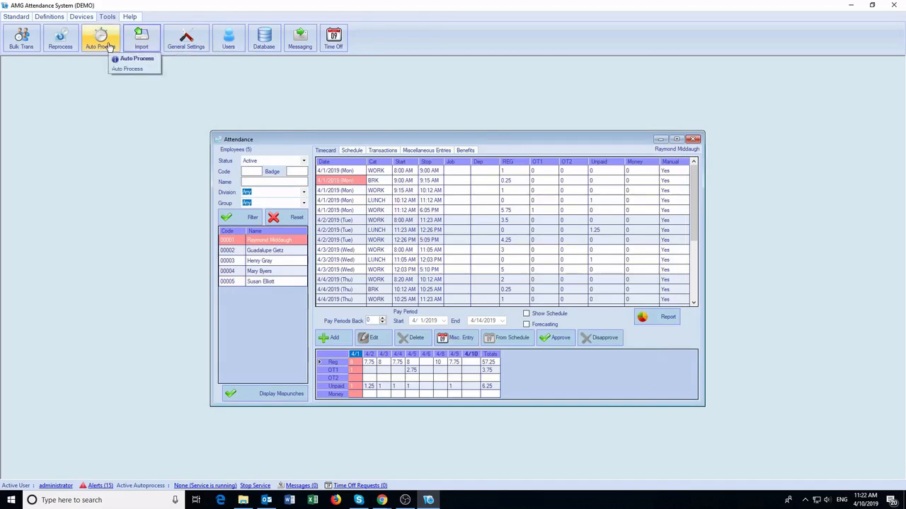
left_click(115, 58)
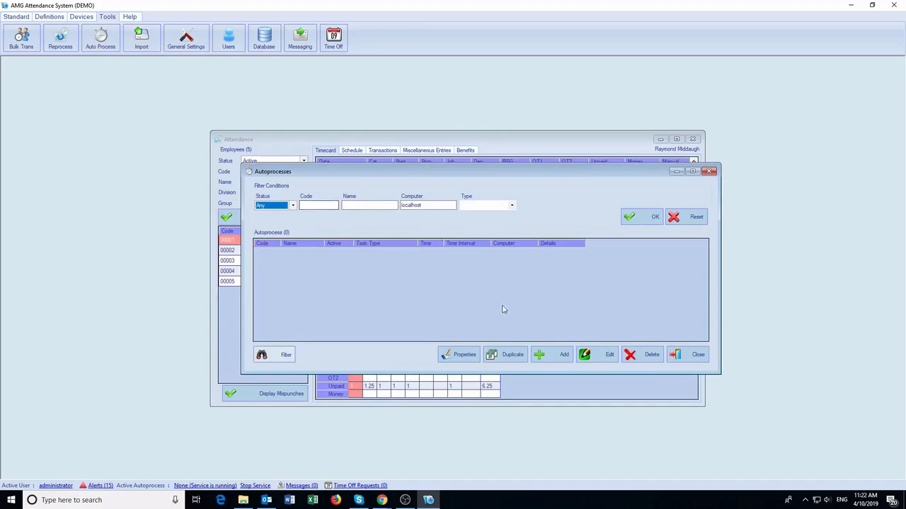
left_click(540, 358)
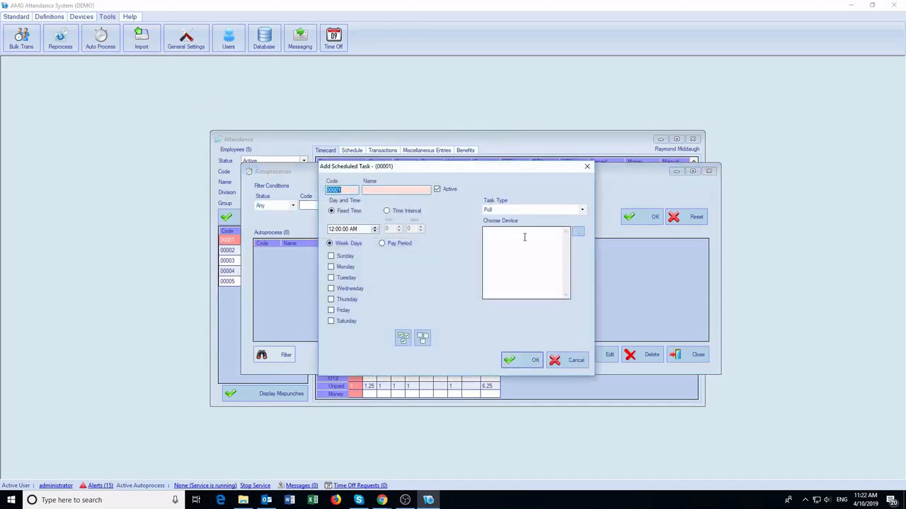
left_click(579, 212)
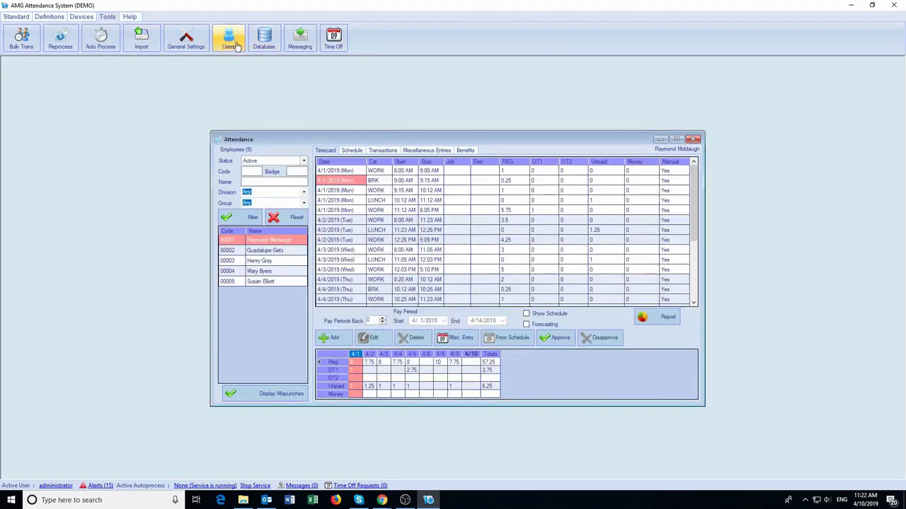
Review User1's permissions and narrow group visibility from all groups to Creative and Management.
left_click(228, 40)
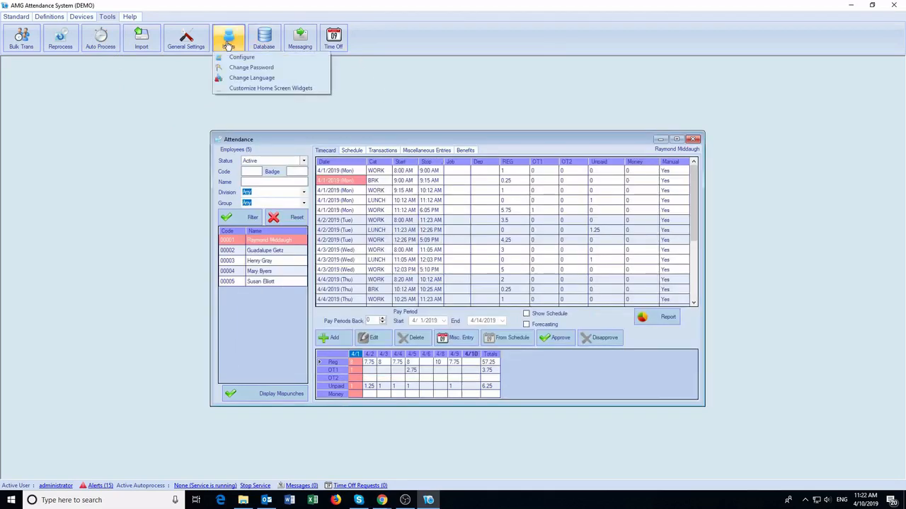
left_click(240, 58)
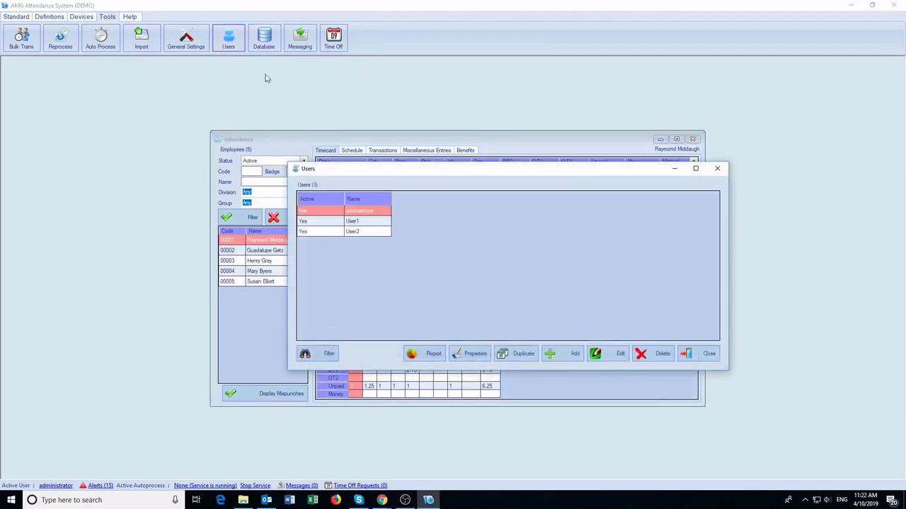
double_click(360, 221)
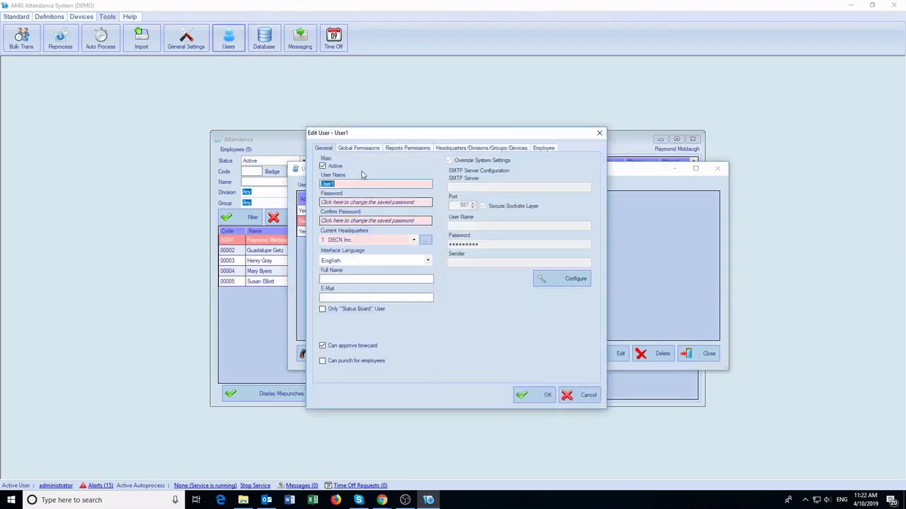
left_click(356, 149)
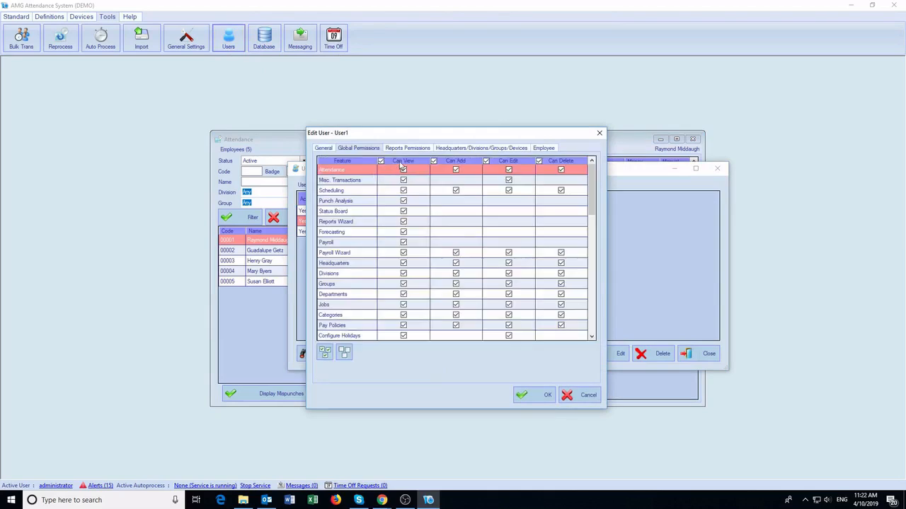
left_click_drag(592, 193, 592, 318)
left_click(445, 150)
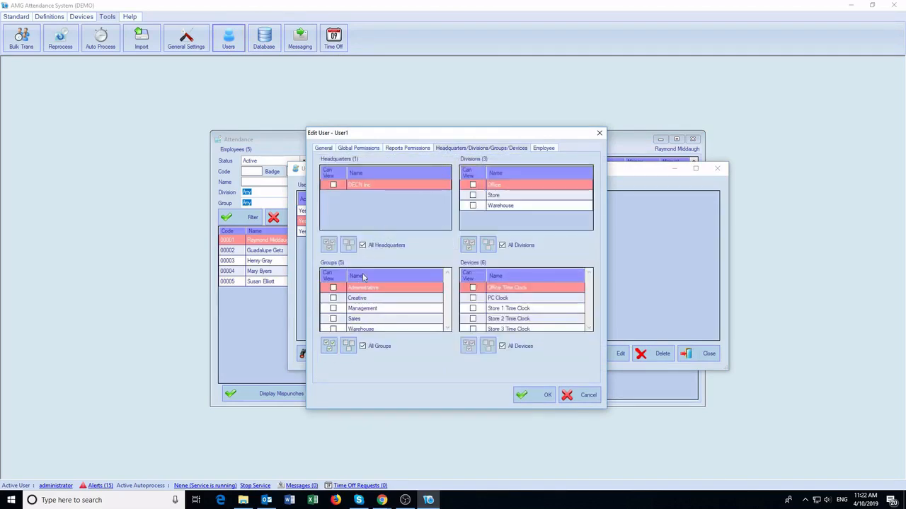
left_click(363, 346)
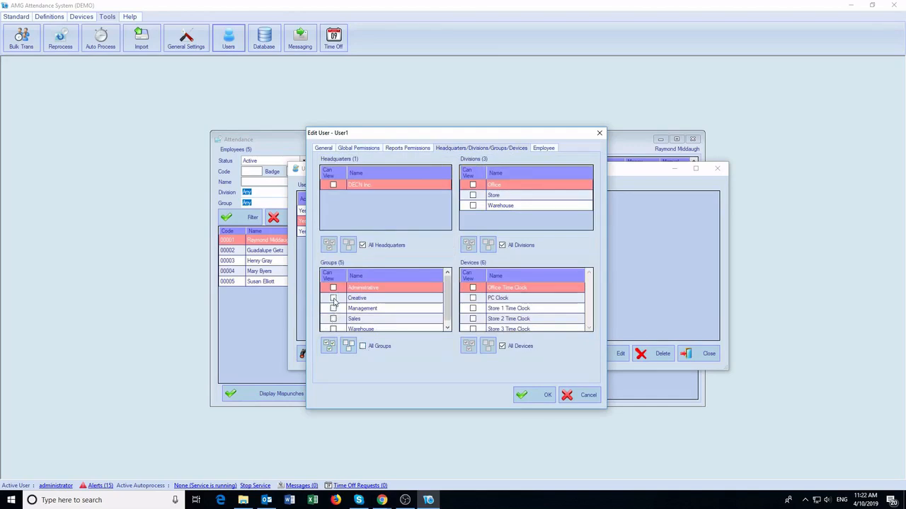
left_click(334, 298)
left_click(333, 309)
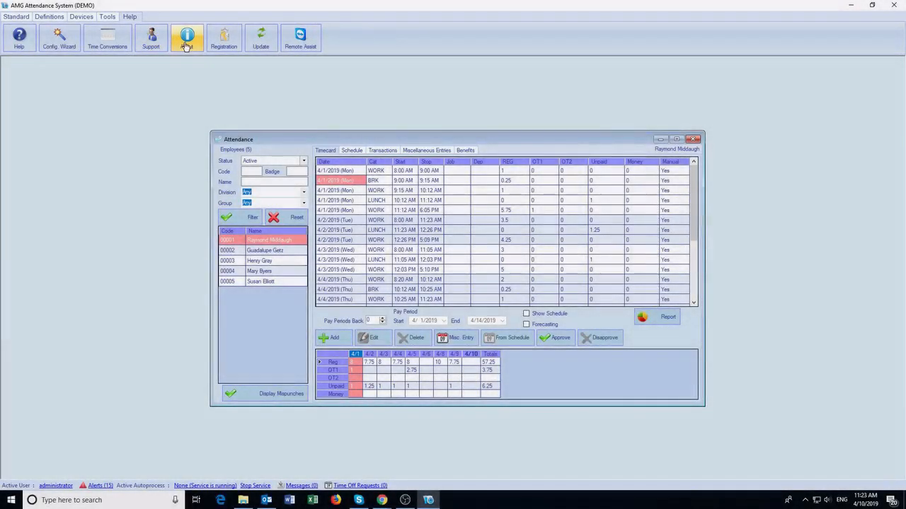
left_click(16, 38)
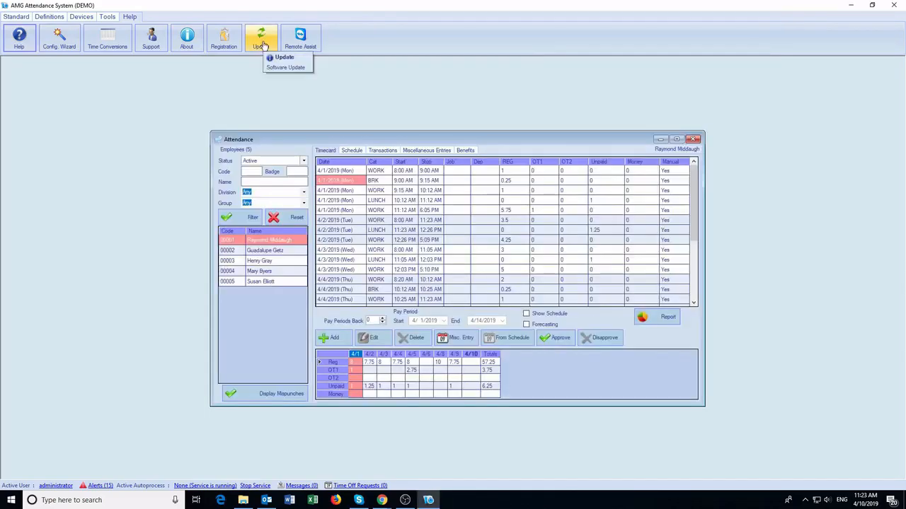
left_click(269, 59)
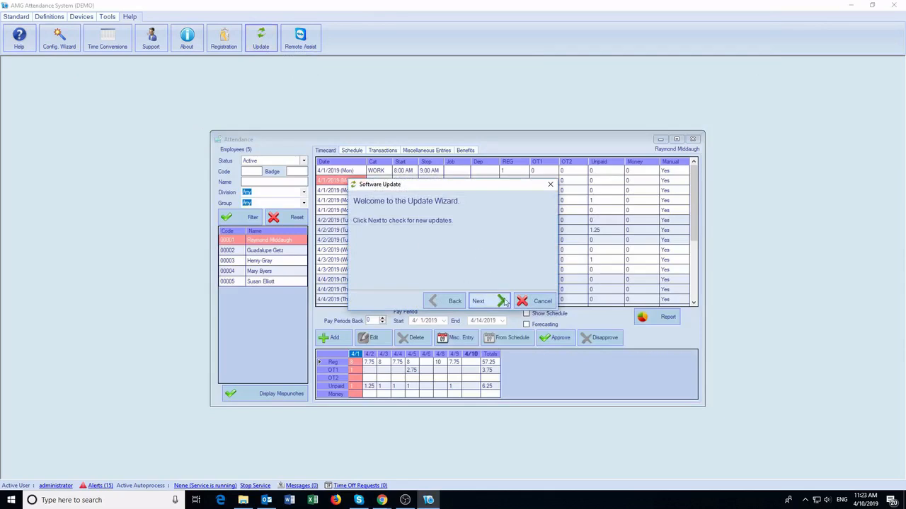
left_click(542, 301)
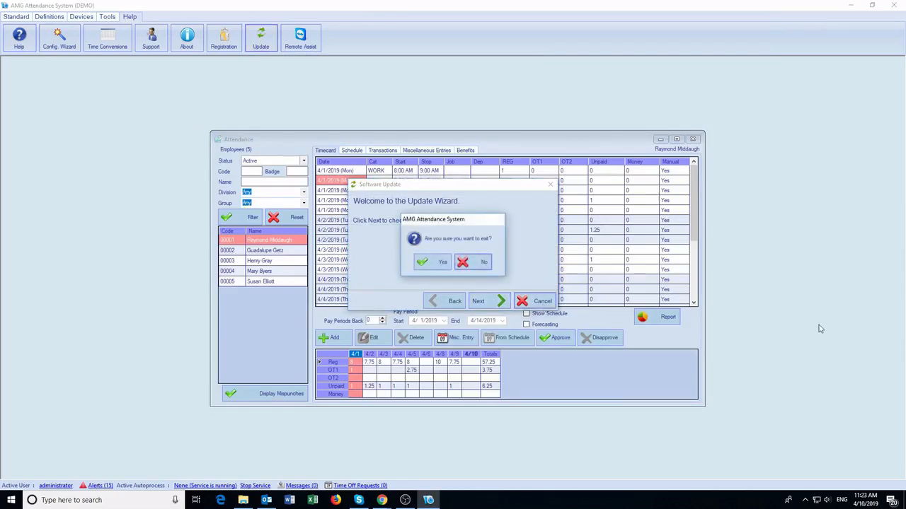
left_click(436, 262)
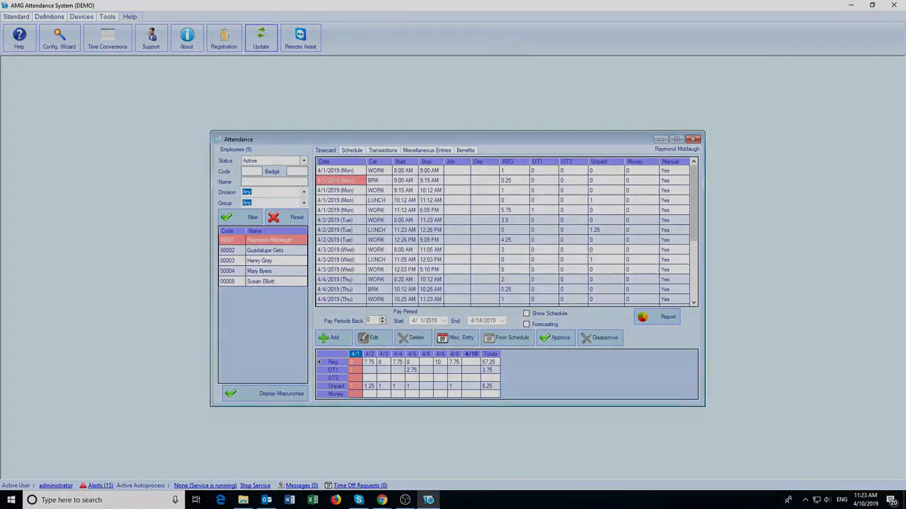